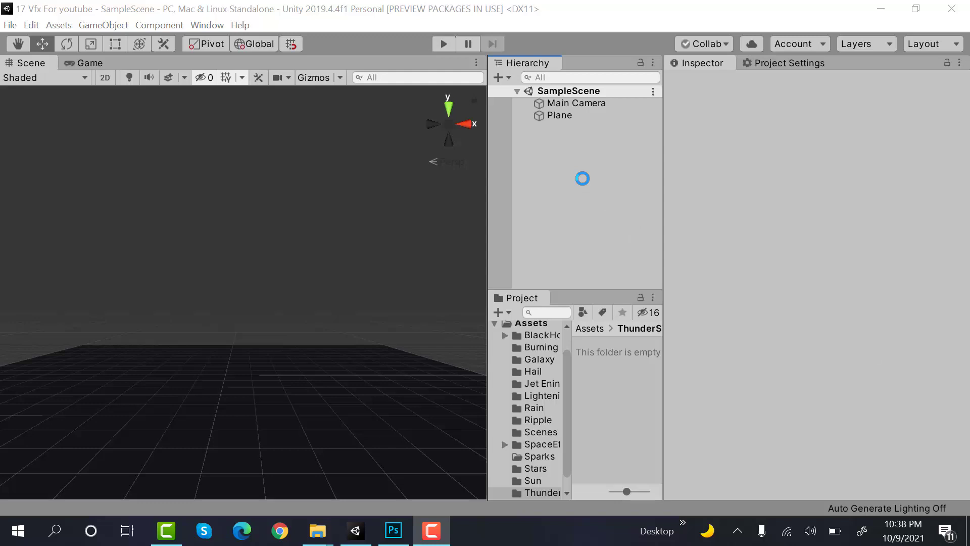
- Create a new particle system from the Hierarchy's Effects menu
right_click(591, 188)
mouse_move(660, 365)
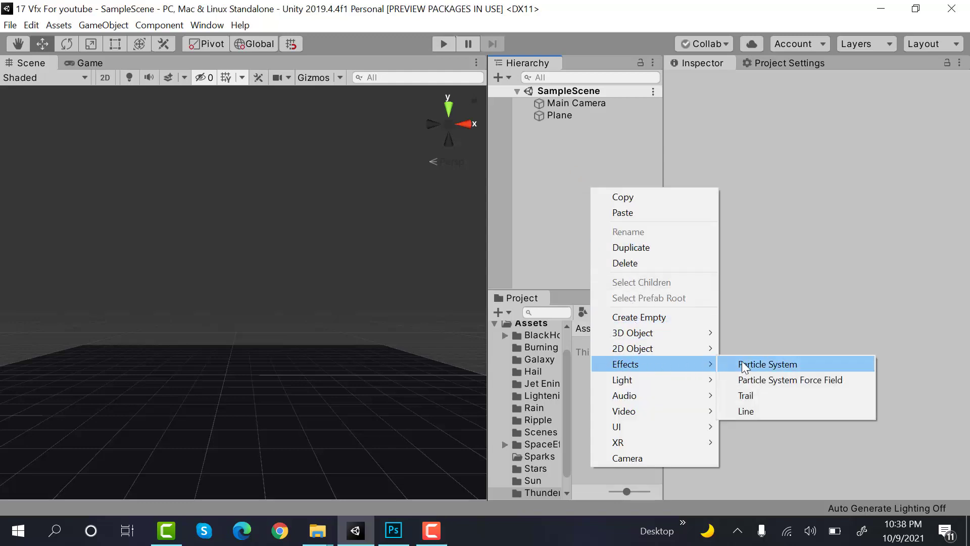
left_click(767, 365)
- Rename the new particle system to ThunderStorm_PS
left_click(811, 83)
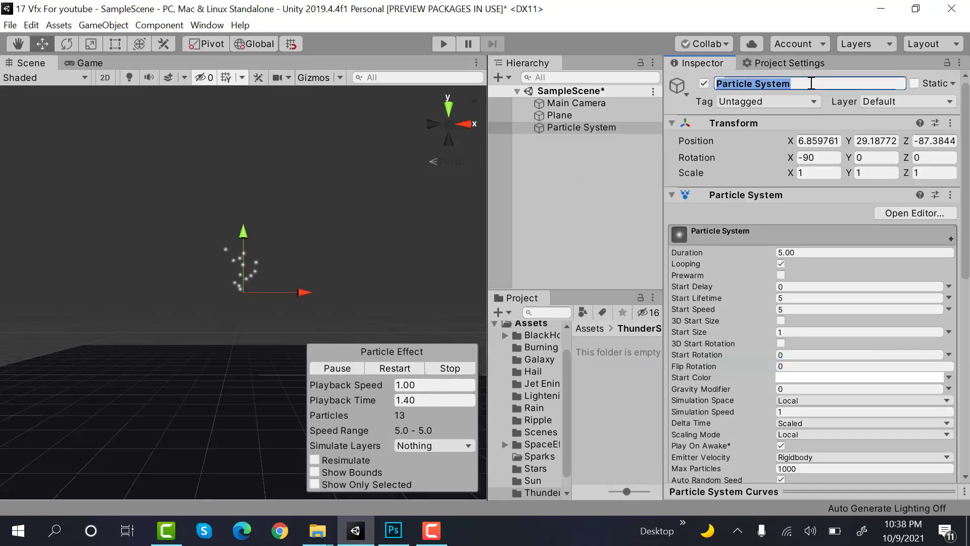
type("ThunderStomr")
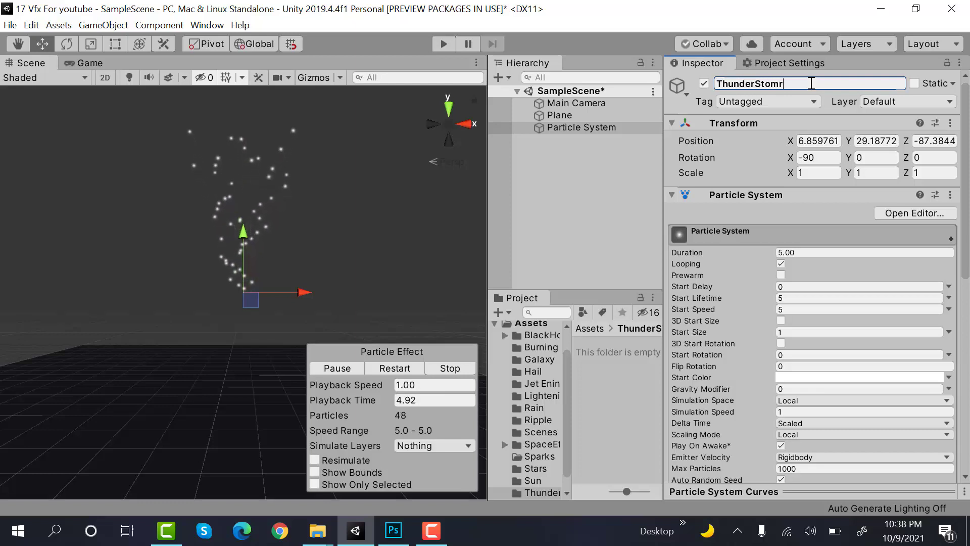
key("BackSpace")
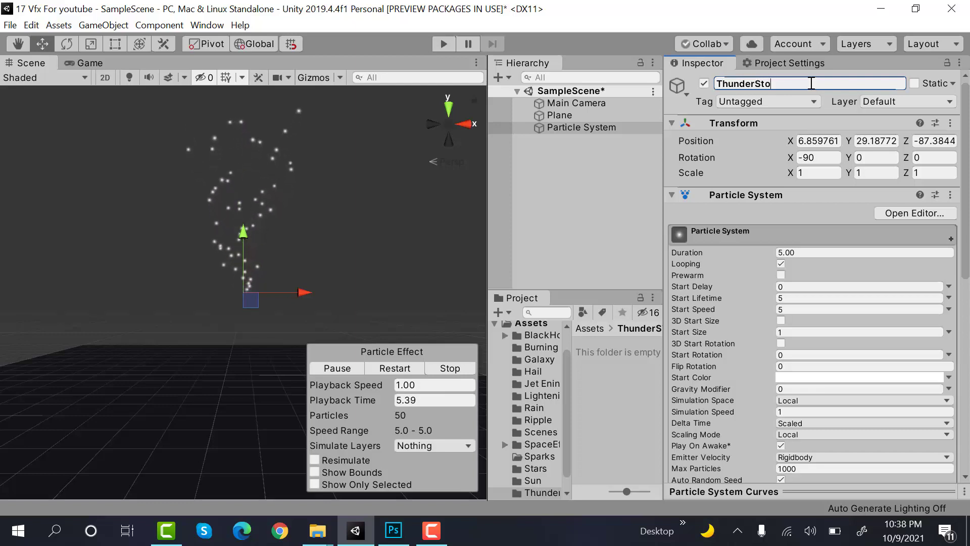
type("rm_PS")
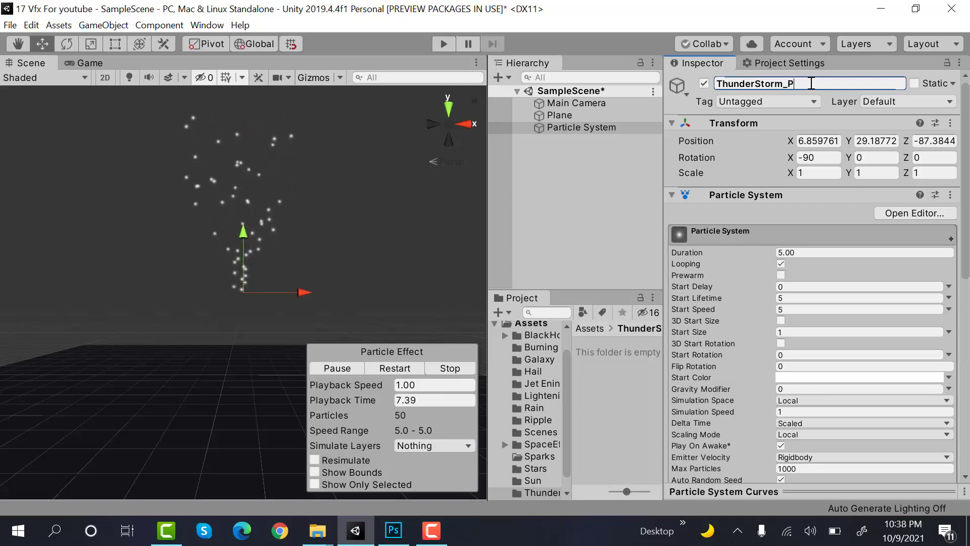
key("Return")
left_click(949, 123)
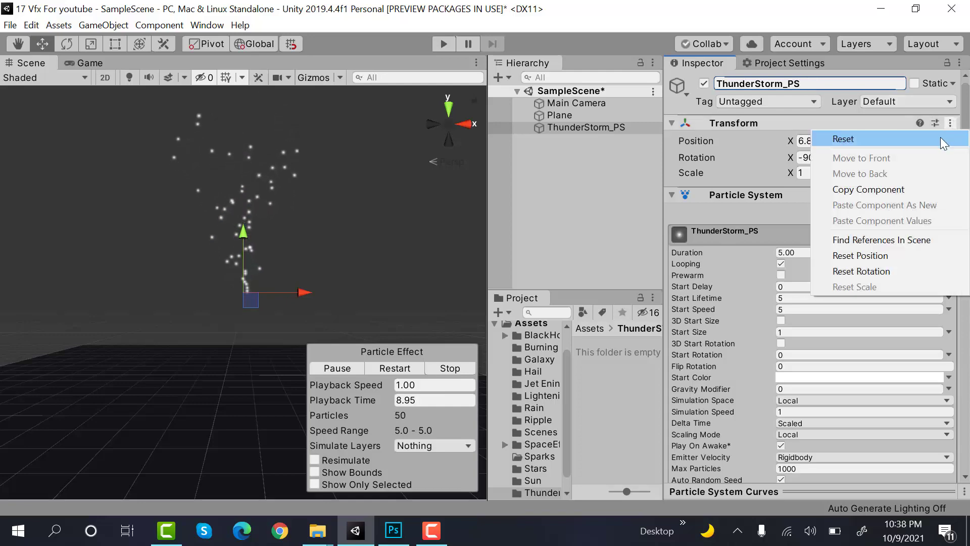
- Reset ThunderStorm_PS's transform, set Max Particle Size to 3 and Position Y to 100
left_click(940, 138)
scroll(918, 236, "down", 10)
left_click(763, 383)
scroll(783, 314, "down", 5)
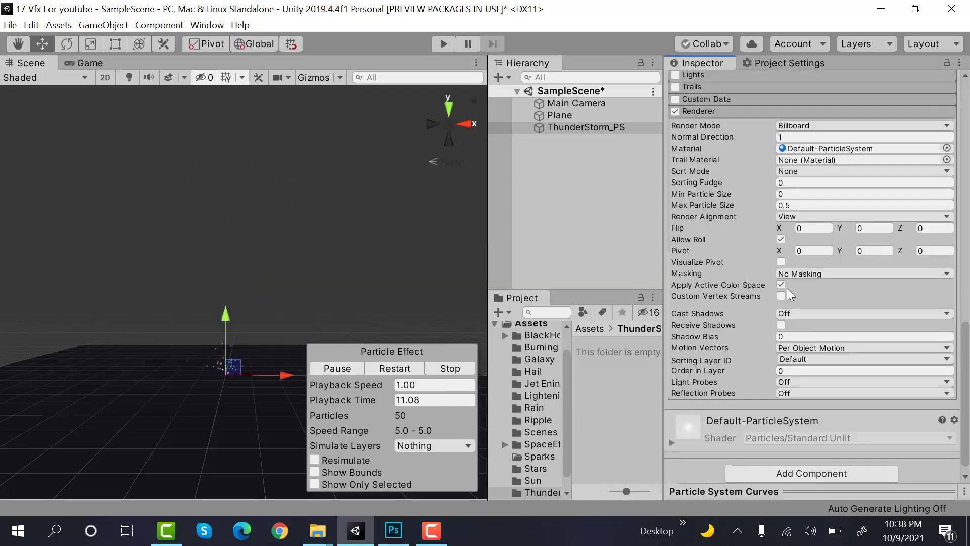
left_click(804, 204)
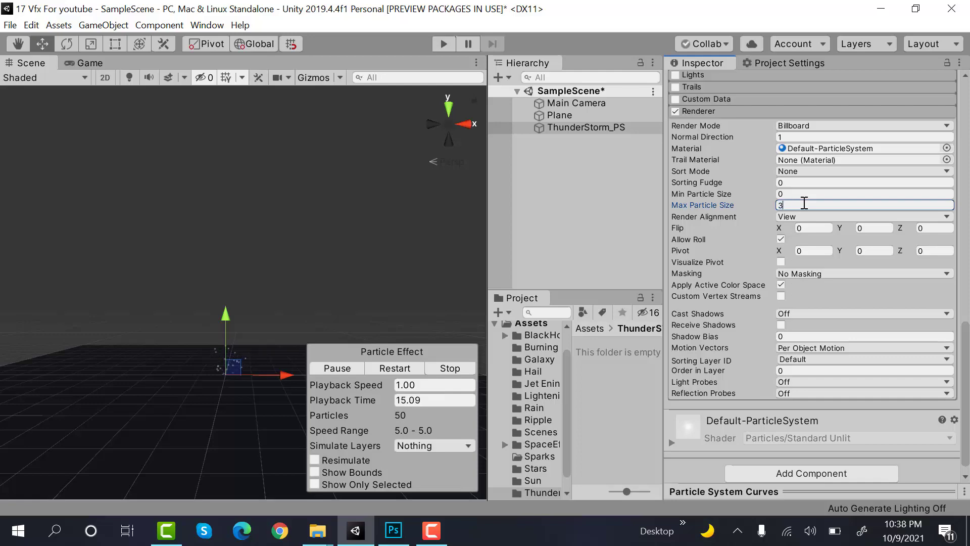
scroll(814, 114, "up", 15)
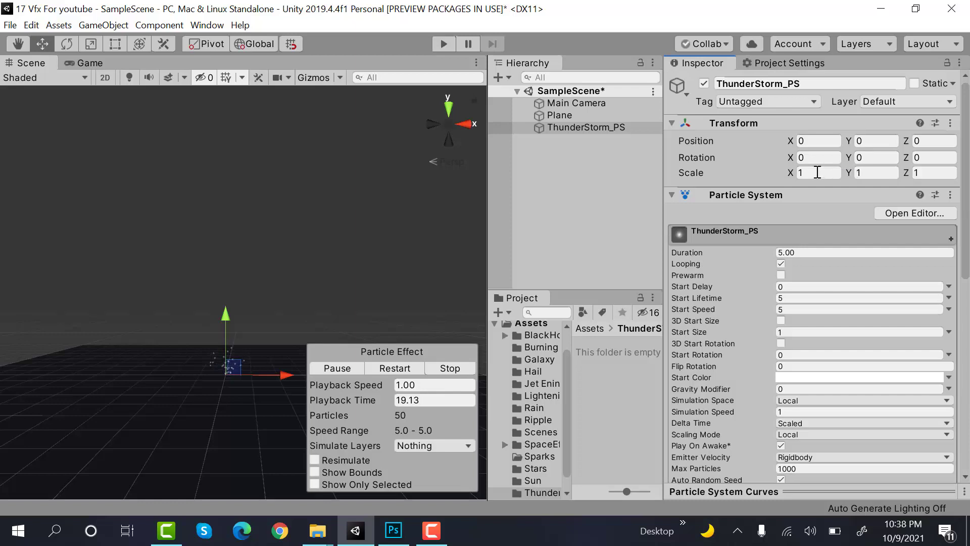
type("100")
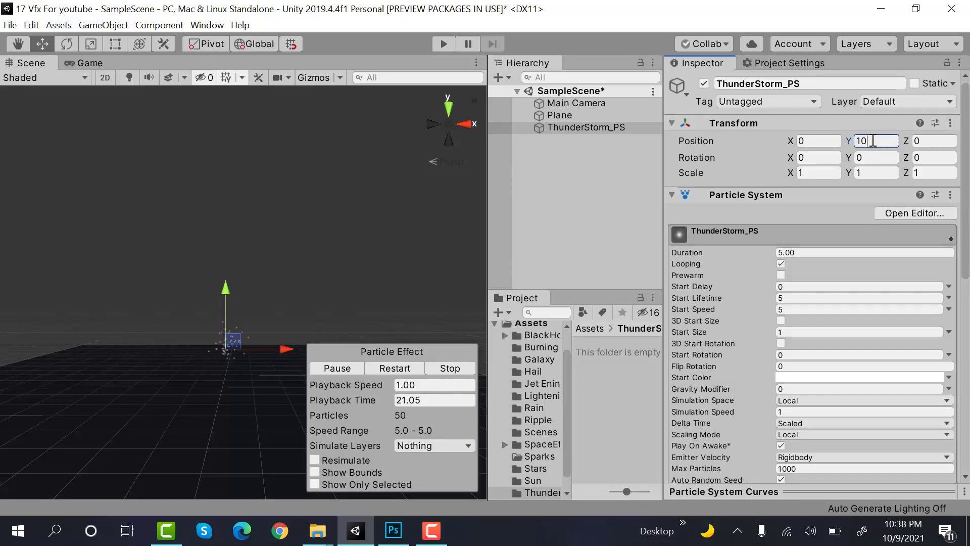
- Enable Prewarm, set Start Speed to 0.2 and Start Size random between 100 and 300
left_click(781, 275)
left_click(798, 298)
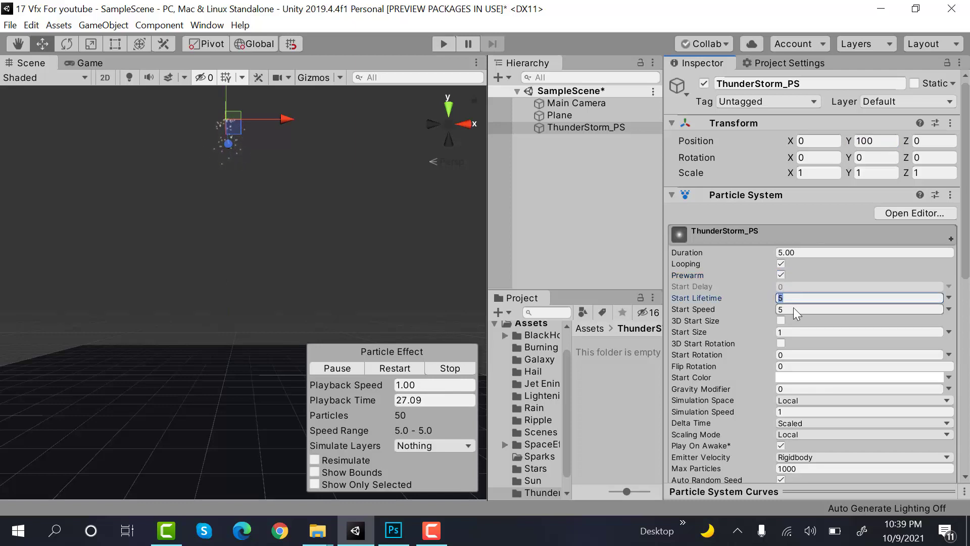
left_click(794, 308)
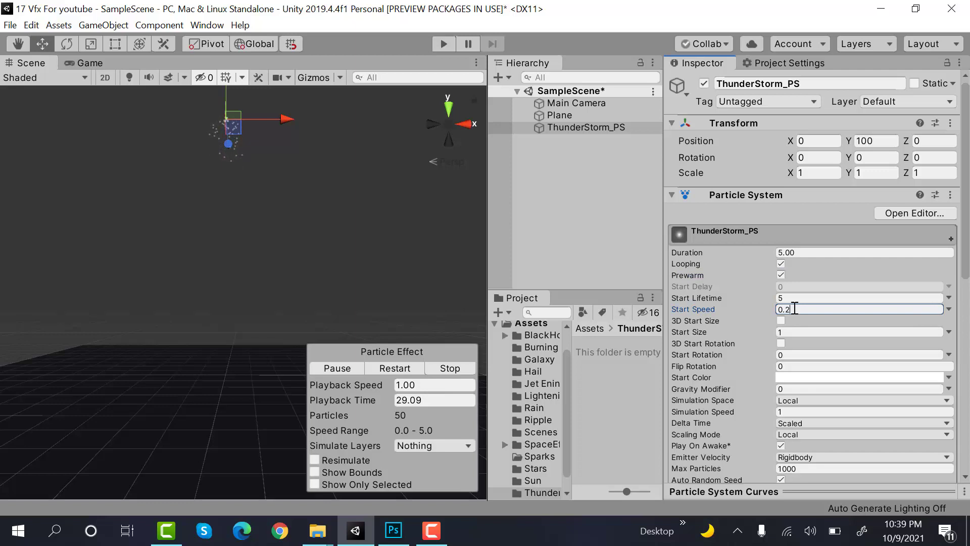
left_click(949, 331)
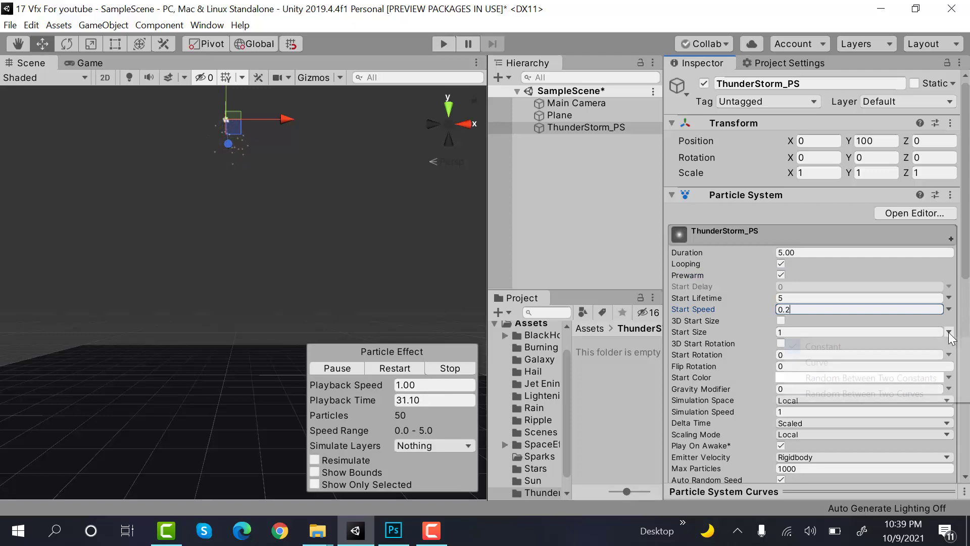
left_click(936, 374)
left_click(803, 331)
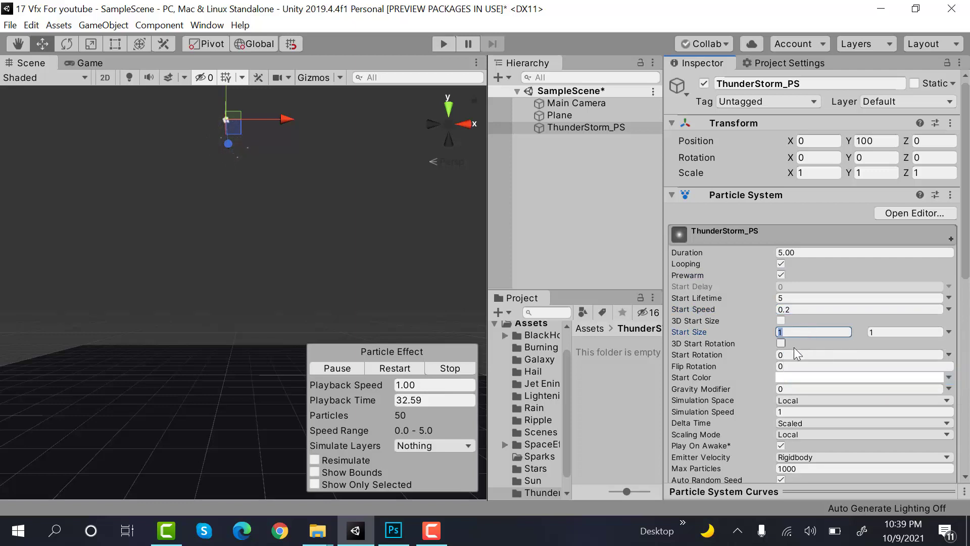
type("00")
left_click(901, 330)
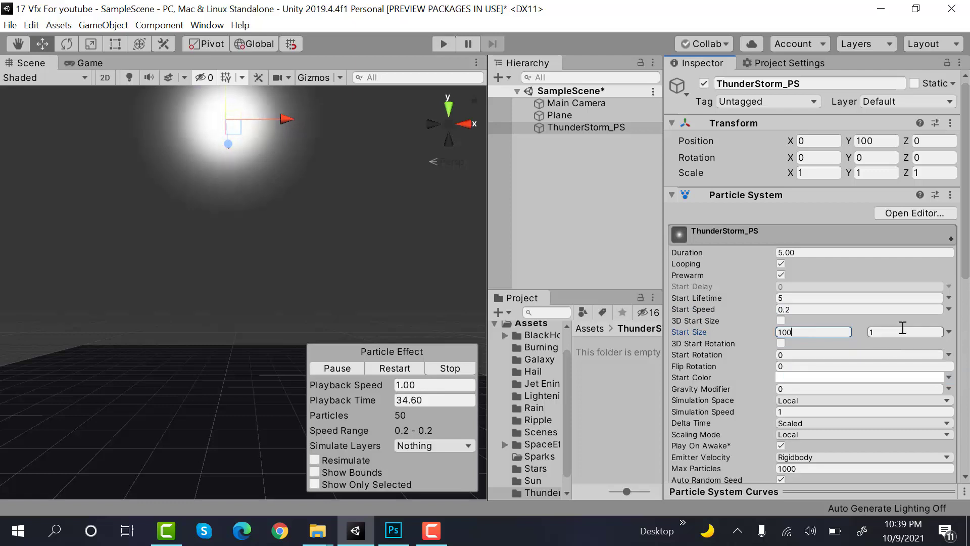
type("300")
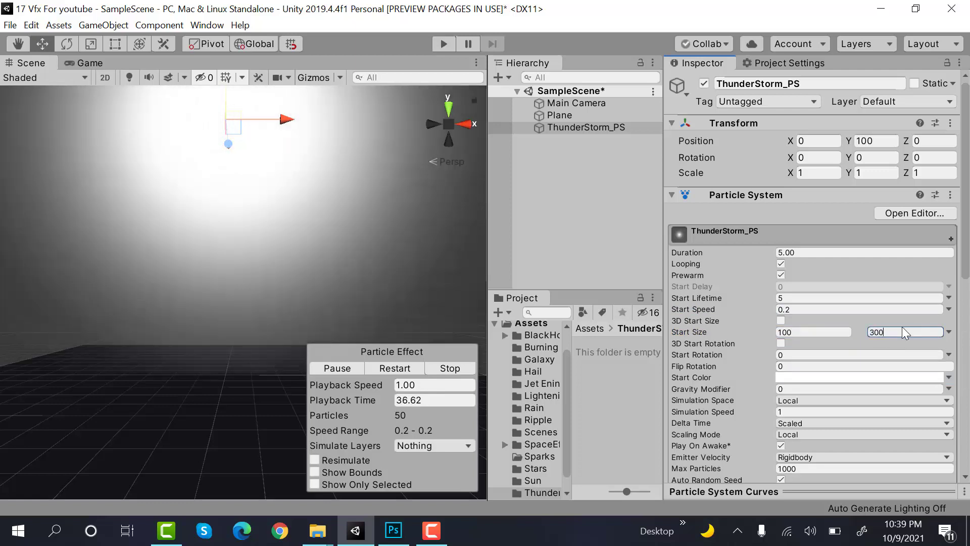
type("f")
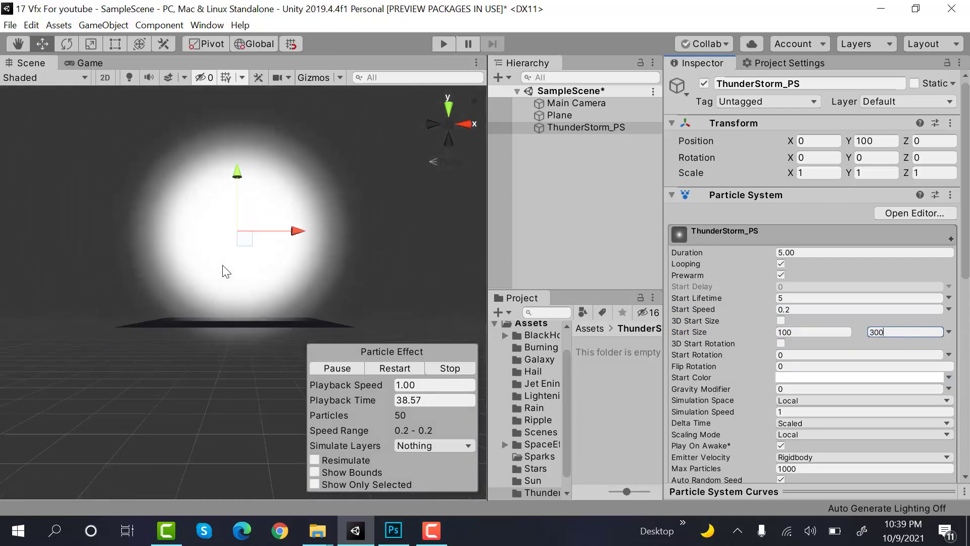
- Set Start Rotation to random between -360 and 360
scroll(243, 242, "up", 4)
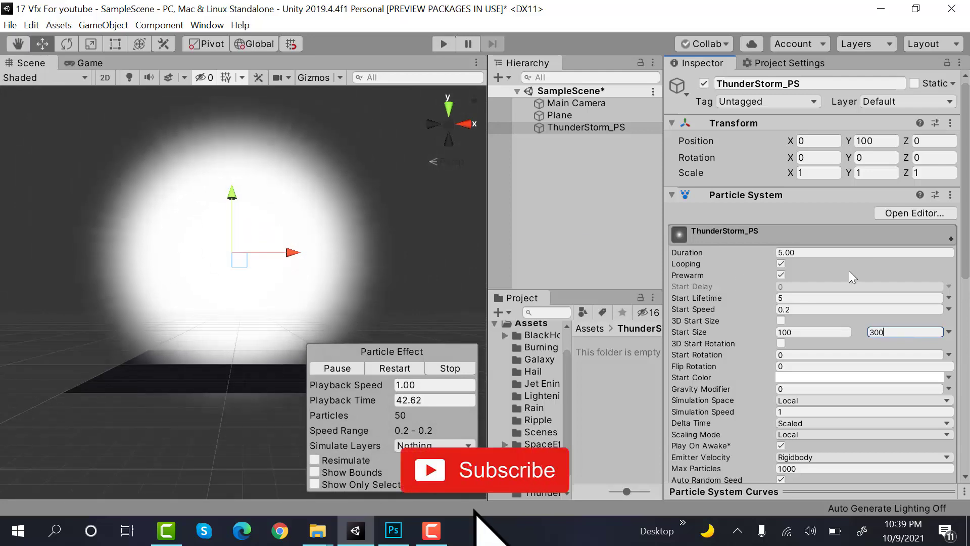
scroll(850, 270, "down", 3)
scroll(798, 303, "up", 3)
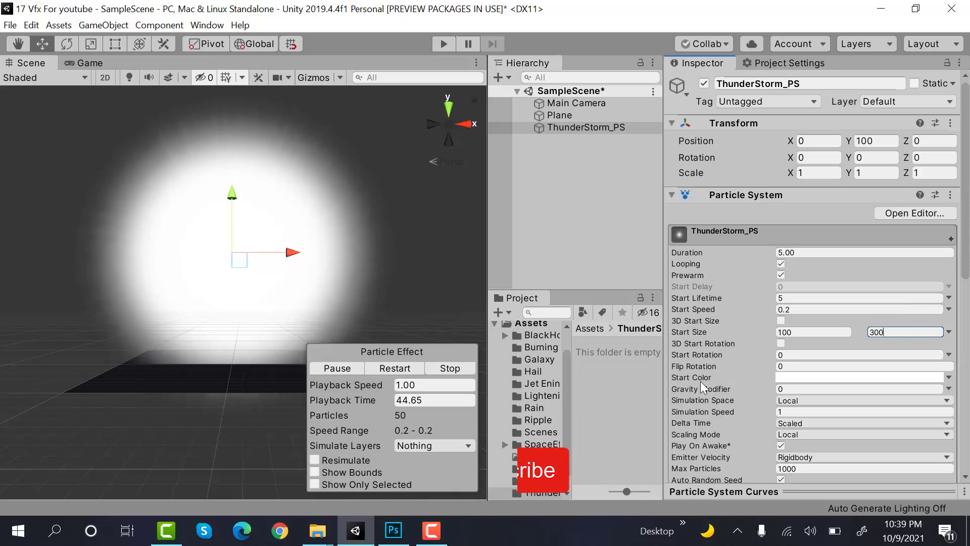
left_click(948, 354)
left_click(932, 399)
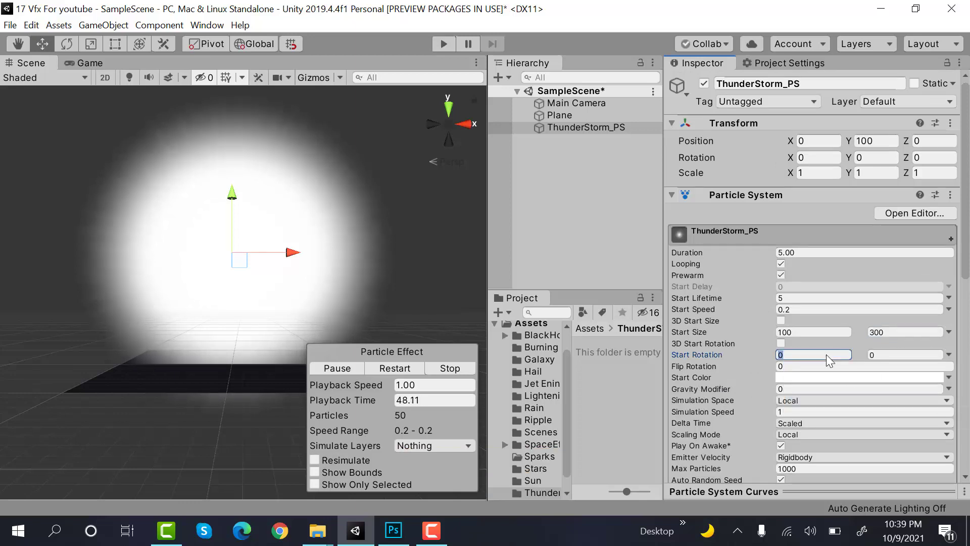
type("-360")
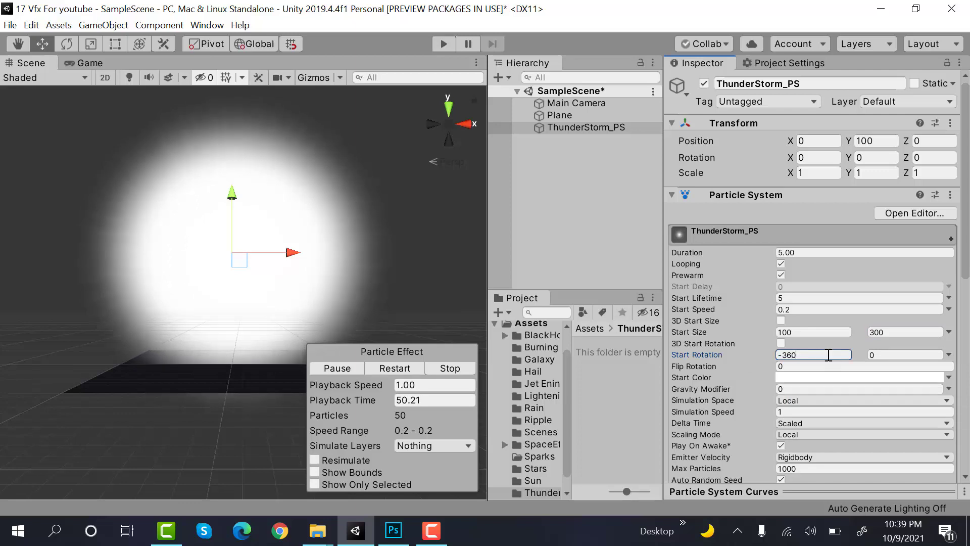
left_click(913, 355)
type("36")
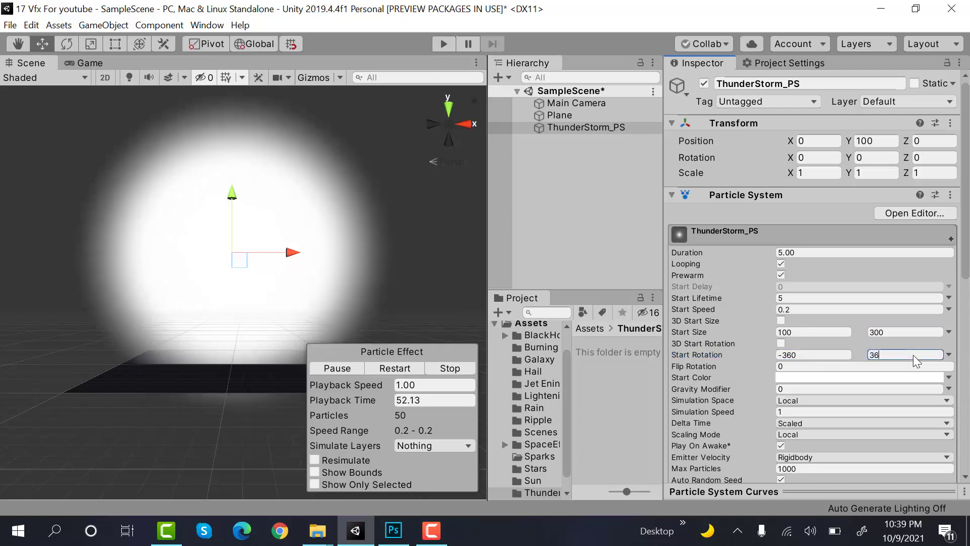
type("0")
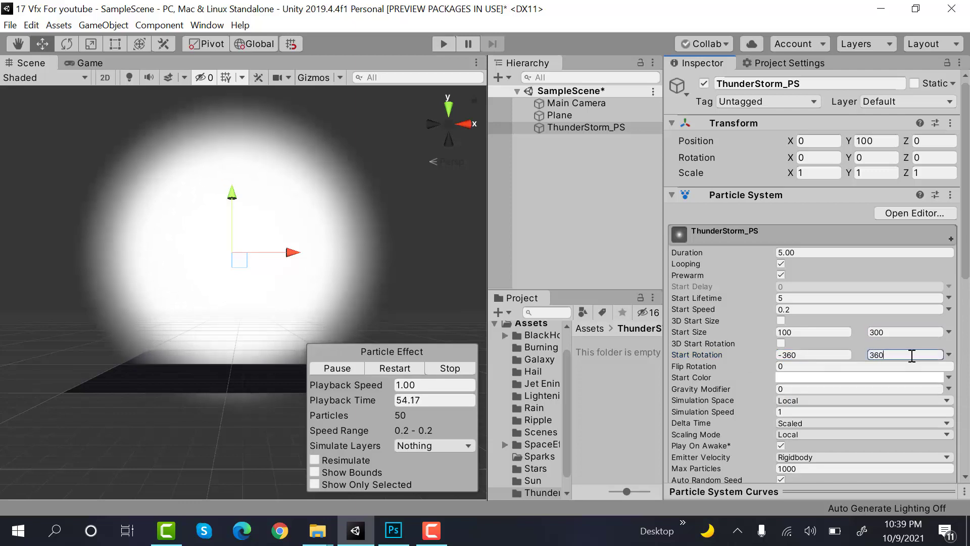
scroll(899, 358, "down", 3)
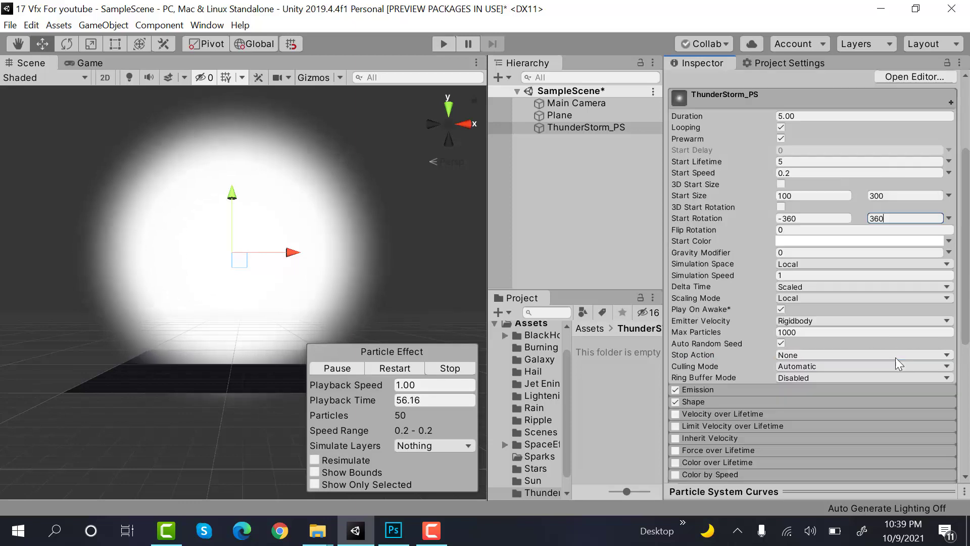
- Set the start colour to a muted translucent cyan (91C3CB, alpha 64)
left_click(851, 241)
left_click(808, 282)
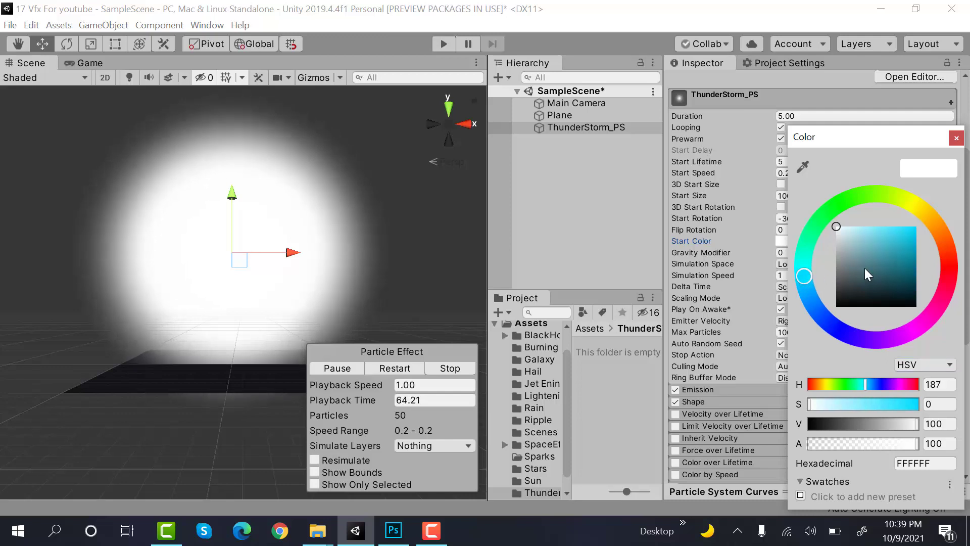
left_click_drag(904, 218, 878, 209)
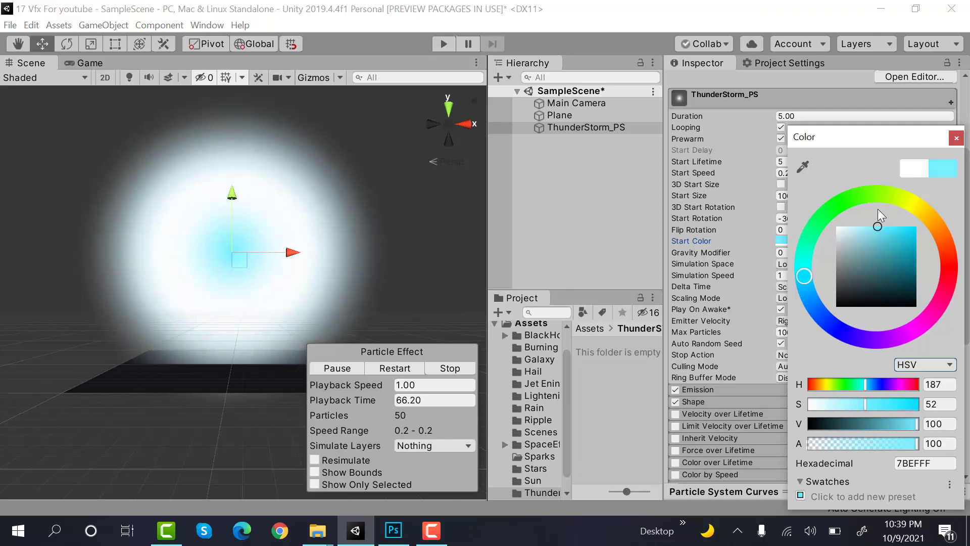
left_click(956, 138)
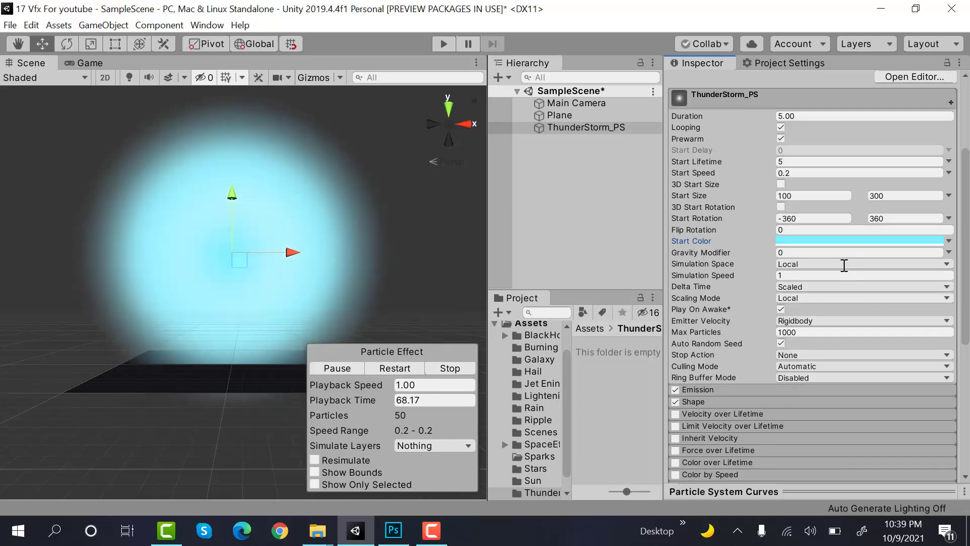
left_click(854, 240)
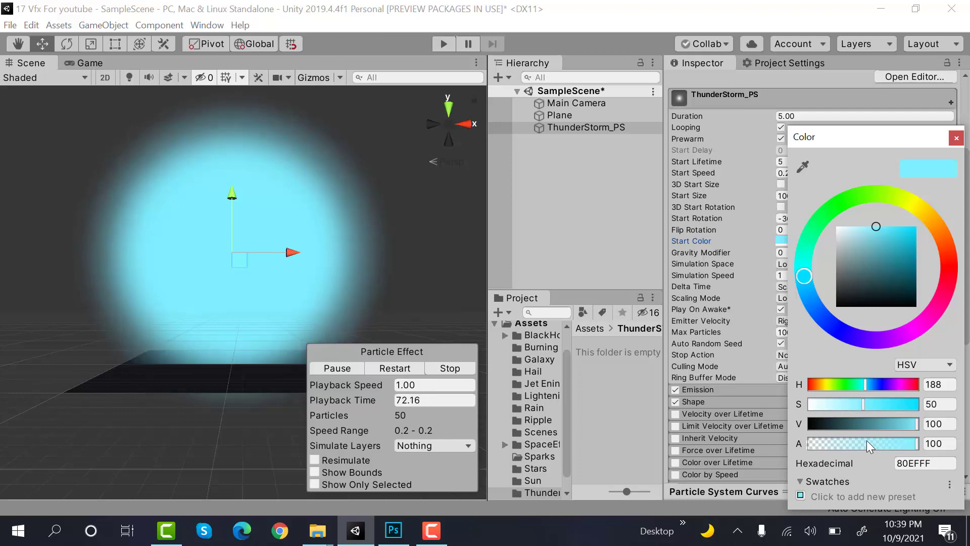
left_click_drag(890, 439, 878, 443)
left_click(956, 137)
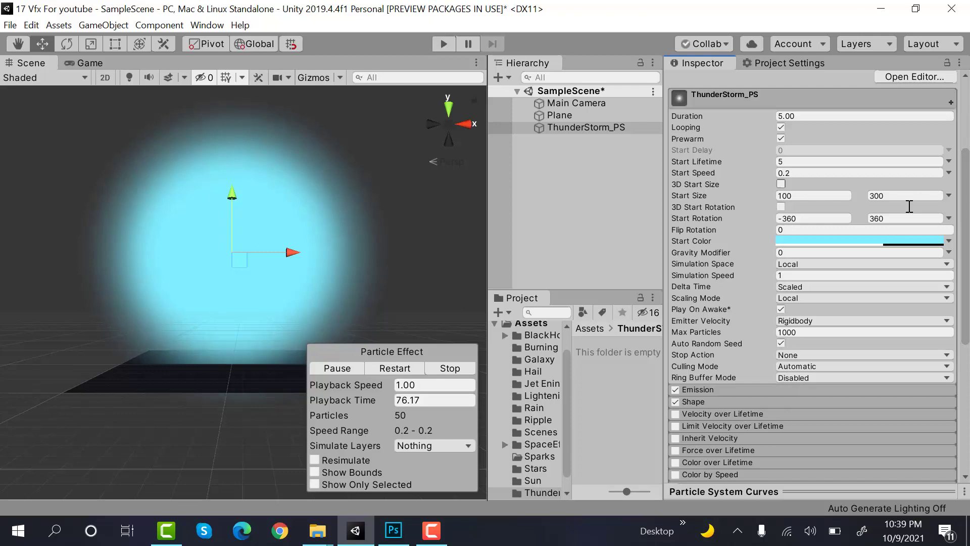
left_click(844, 241)
left_click_drag(856, 238, 866, 250)
left_click(956, 137)
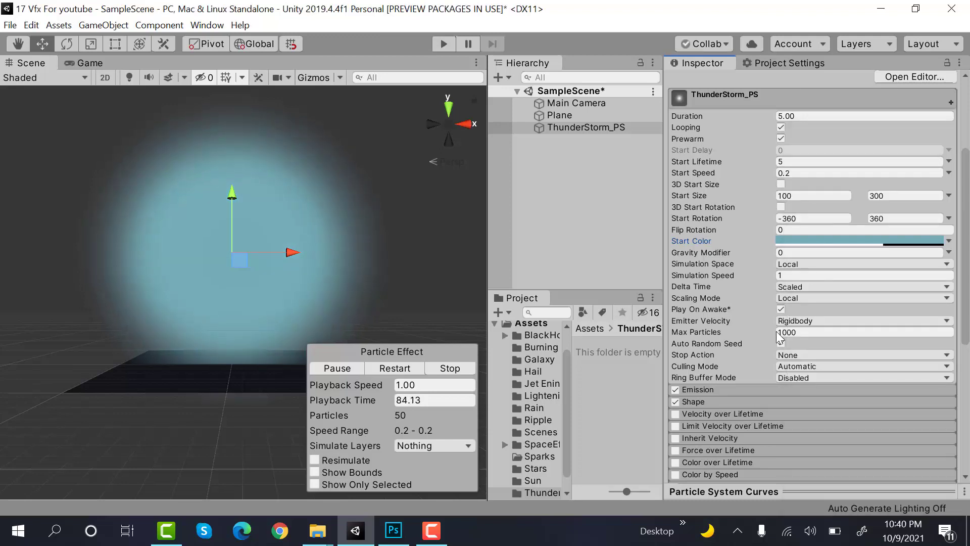
- Set the Emission rate over time to 40
left_click(758, 389)
left_click(804, 403)
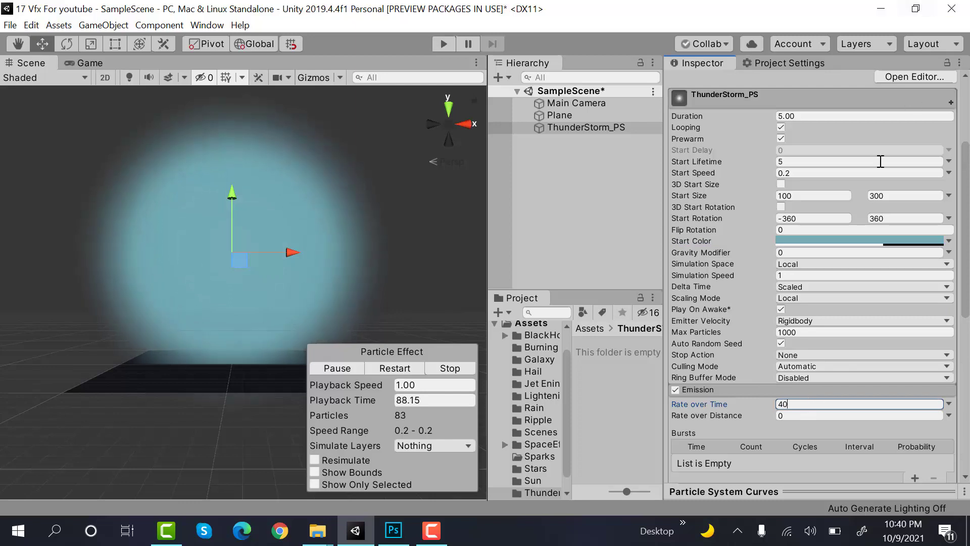
left_click(762, 389)
scroll(765, 384, "down", 5)
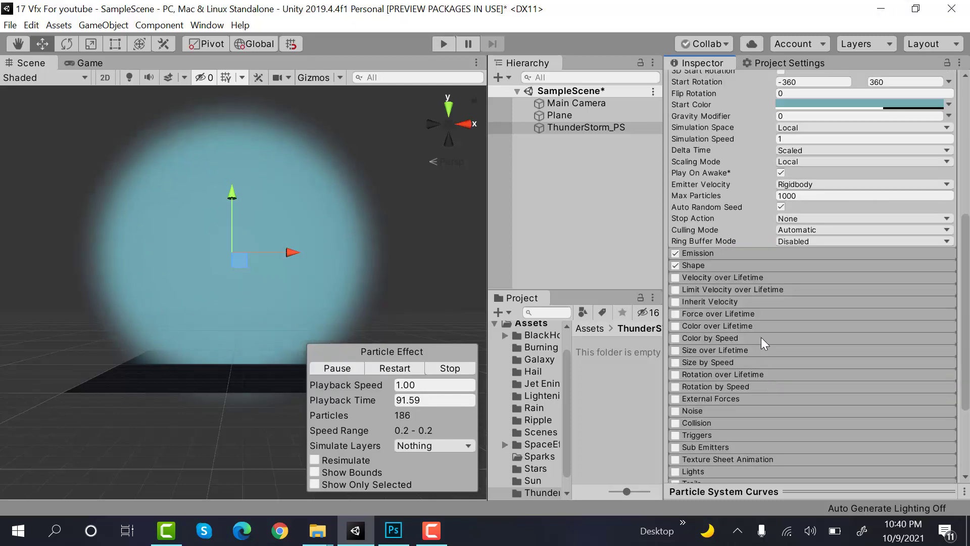
- Change the emitter to a Box scaled 500 on X and Z, and enable Color over Lifetime
left_click(756, 266)
left_click(810, 280)
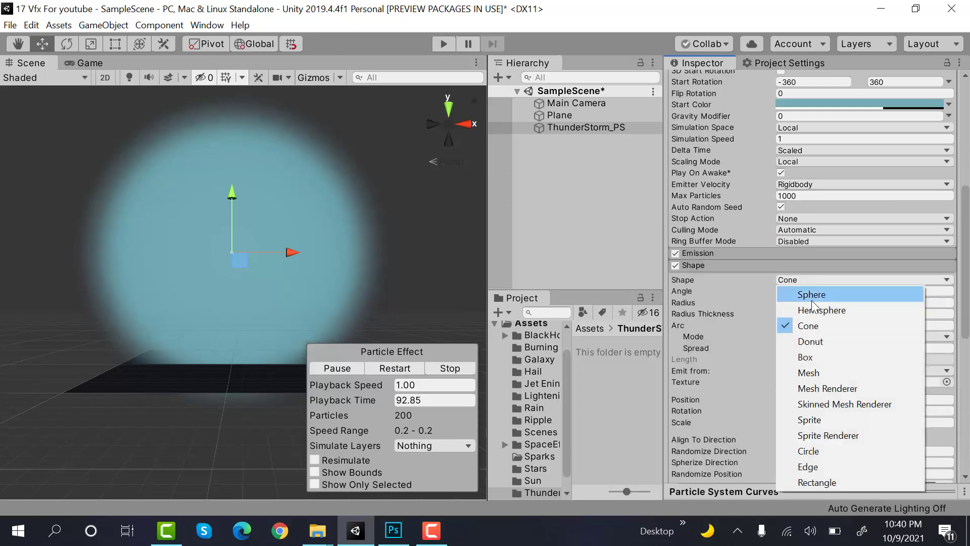
left_click(846, 363)
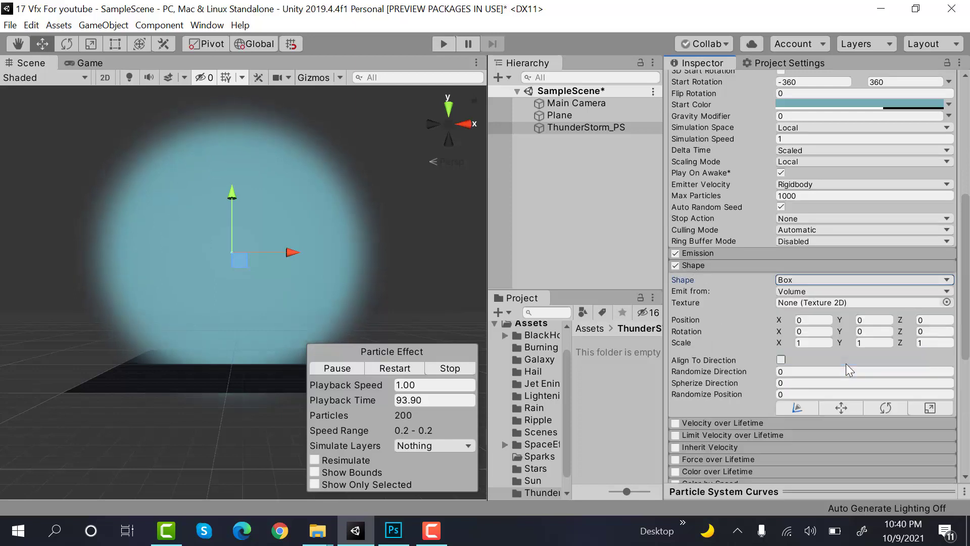
scroll(847, 362, "down", 5)
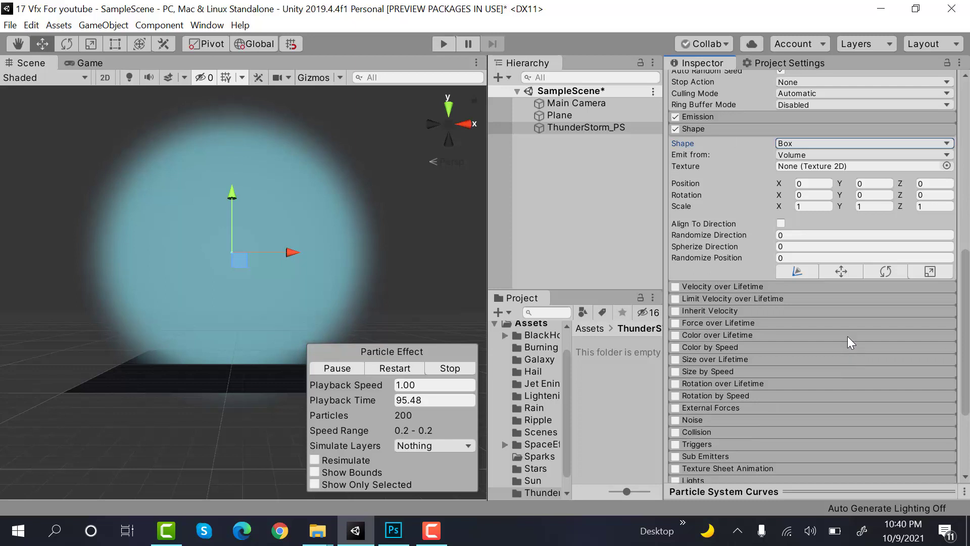
left_click(810, 207)
type("500")
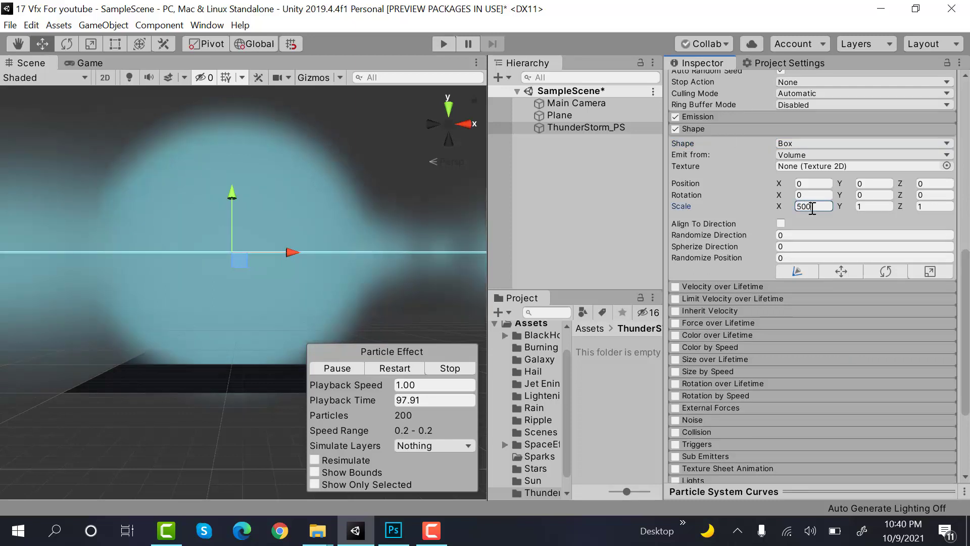
left_click(937, 205)
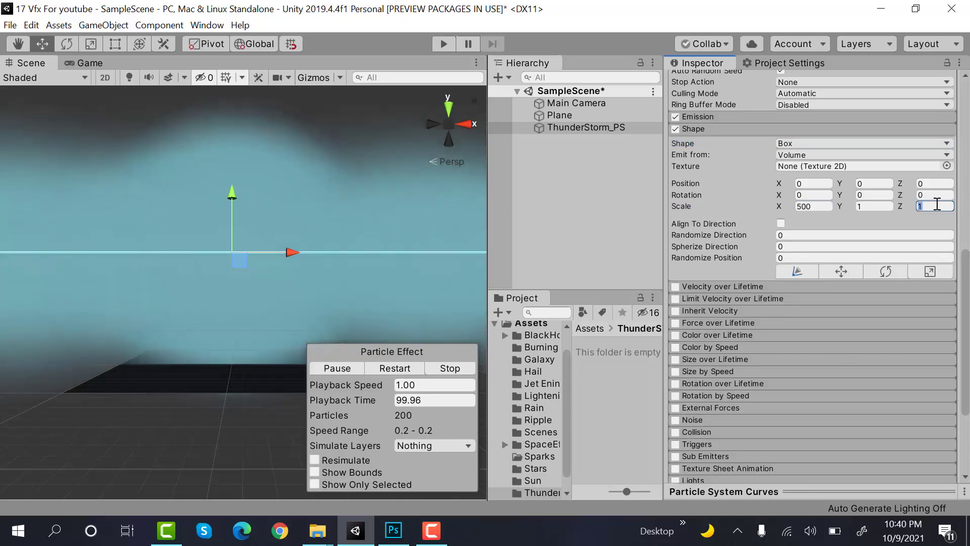
type("500")
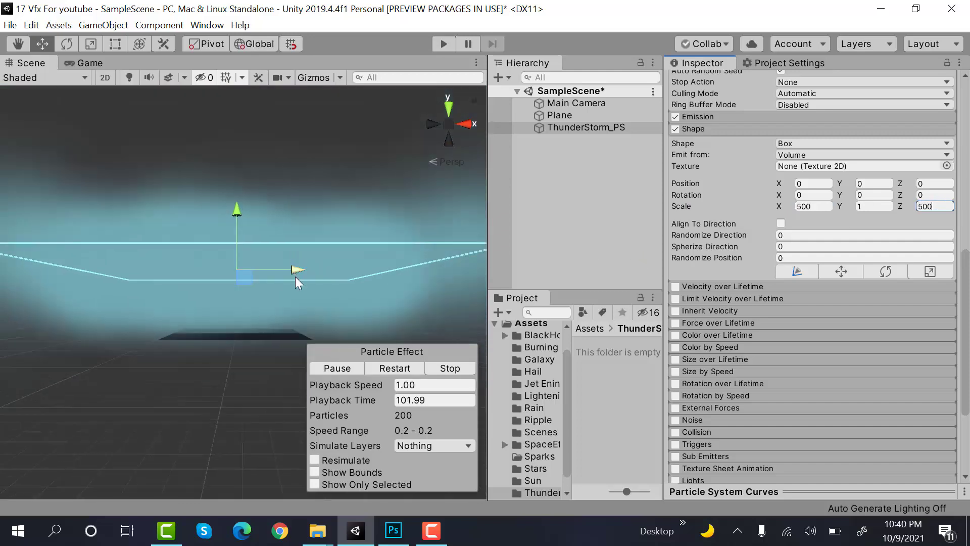
left_click_drag(223, 396, 228, 184, "alt")
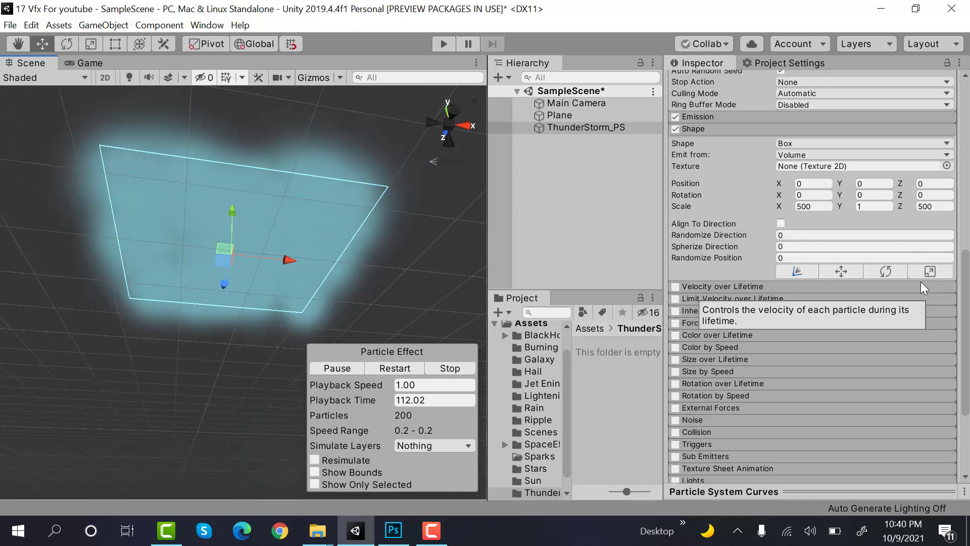
left_click(746, 128)
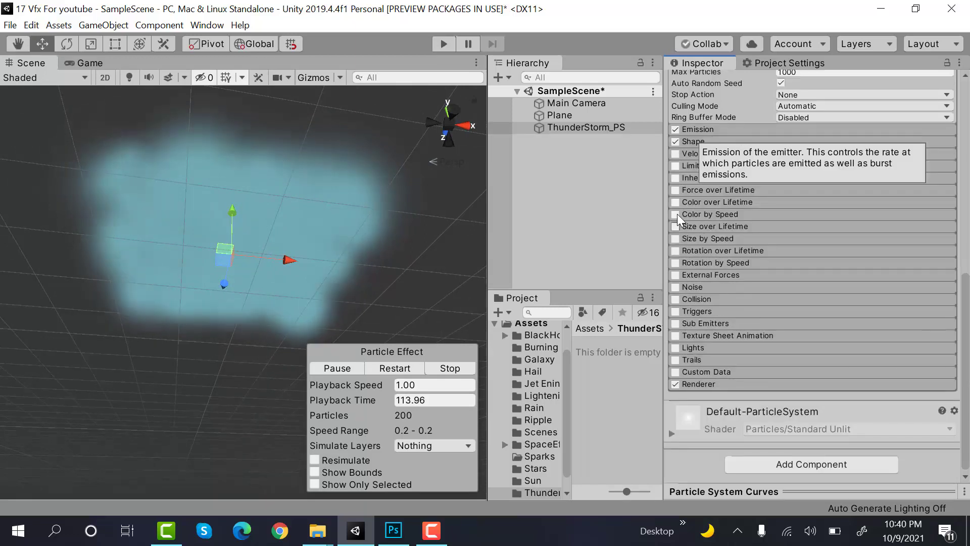
left_click(675, 201)
- Make the Color over Lifetime gradient fade in and out with both end alpha keys at 0
left_click(695, 200)
left_click(819, 220)
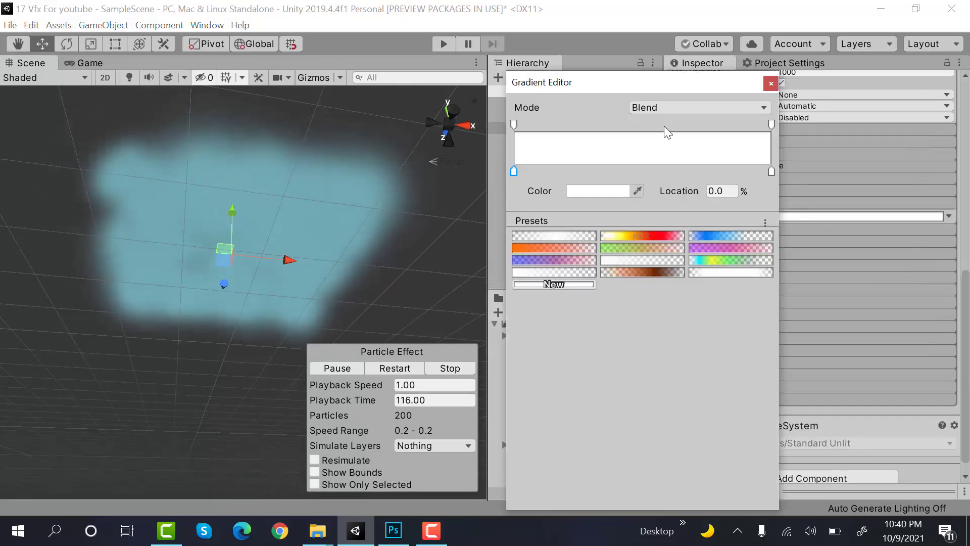
left_click(635, 123)
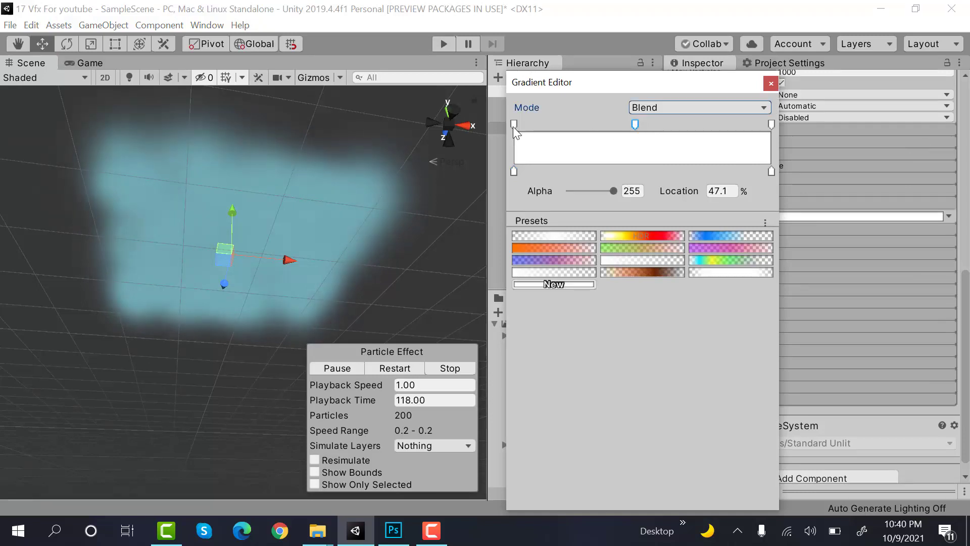
left_click(514, 122)
left_click(570, 191)
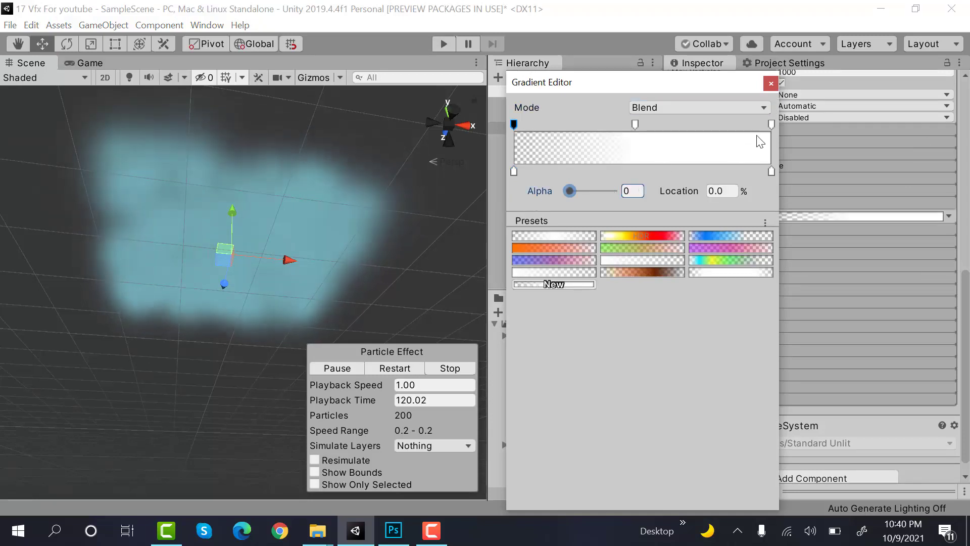
left_click(771, 123)
left_click(570, 191)
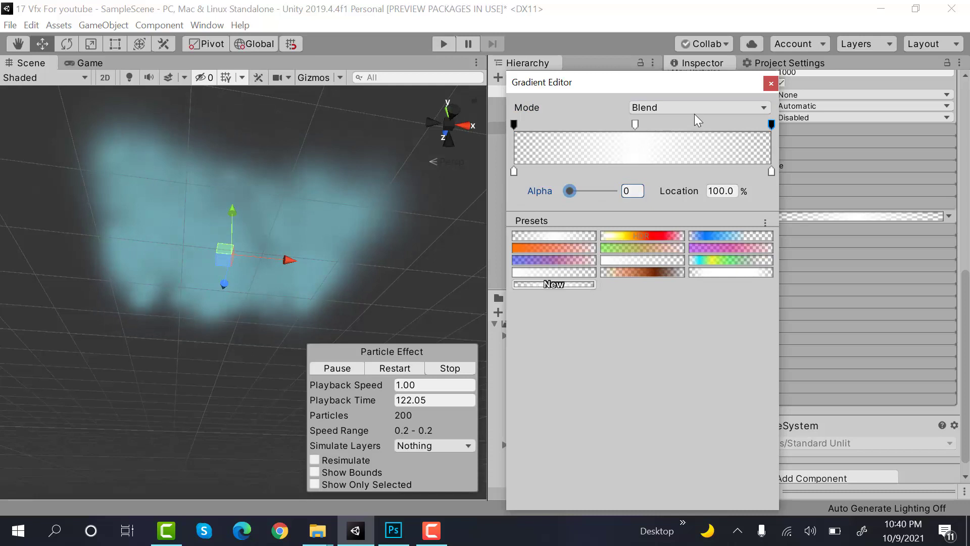
left_click(770, 85)
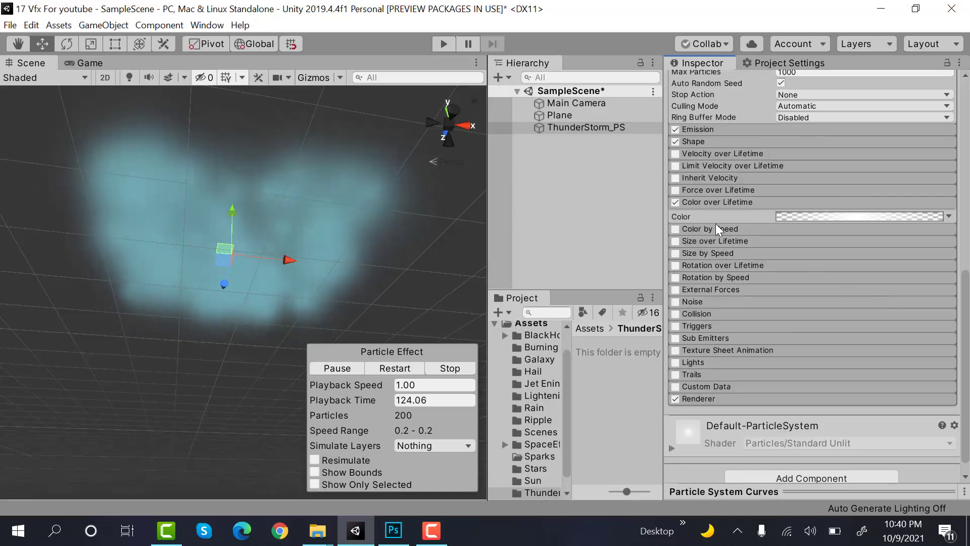
left_click(723, 202)
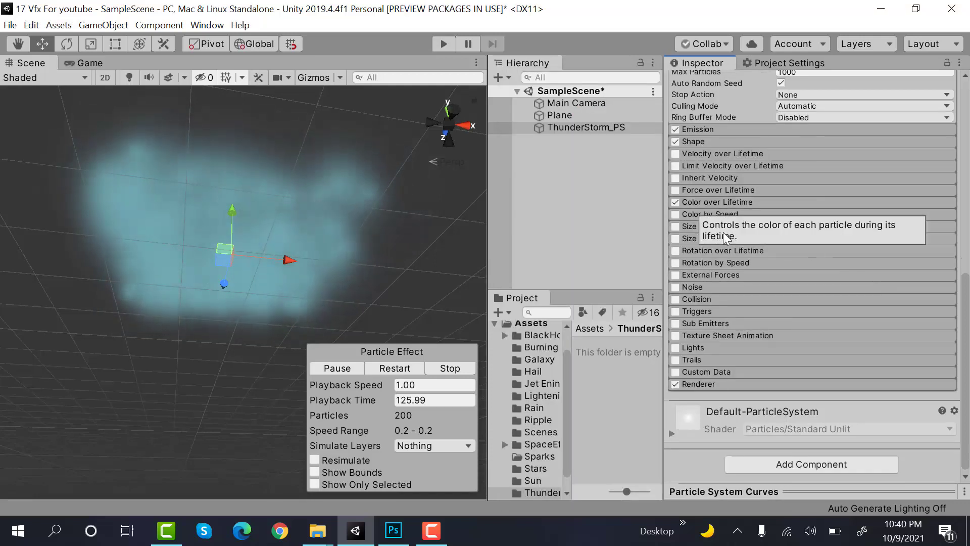
- Enable Size over Lifetime with a curve peaking mid-life and about 0.85 at both ends
left_click(676, 227)
left_click(686, 214)
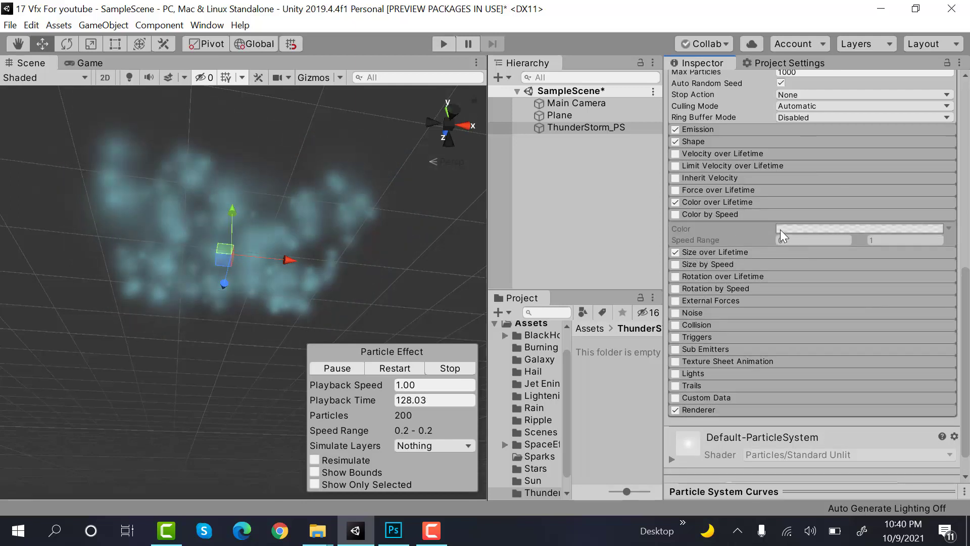
left_click(702, 214)
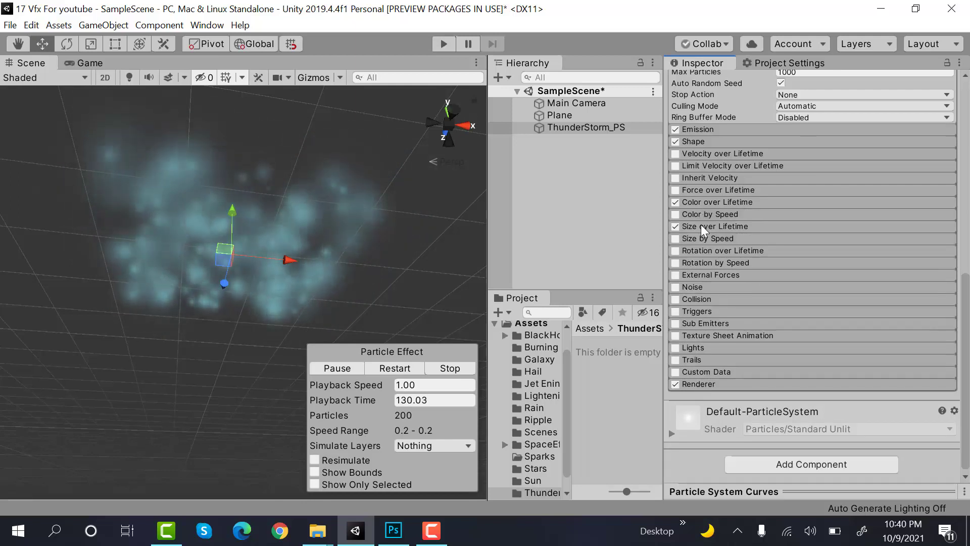
left_click(702, 225)
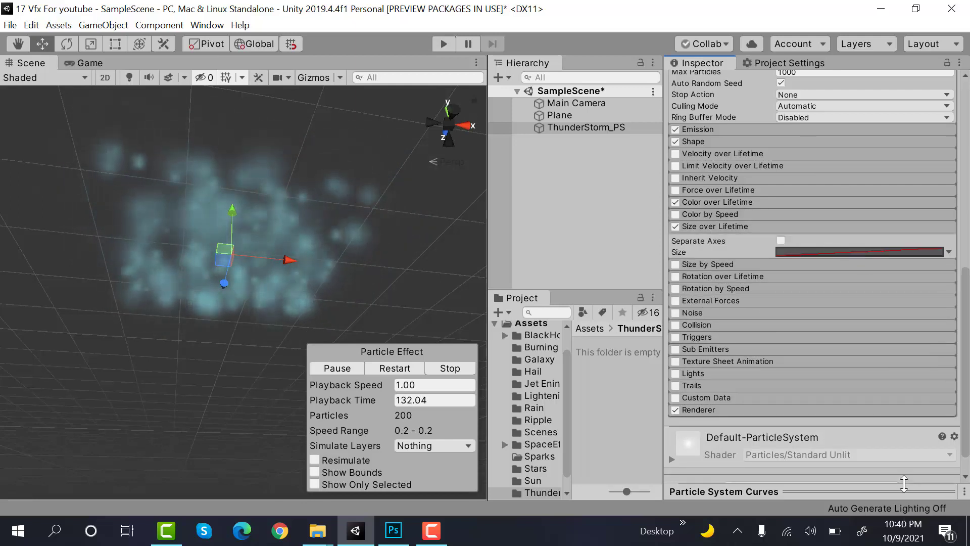
left_click(859, 252)
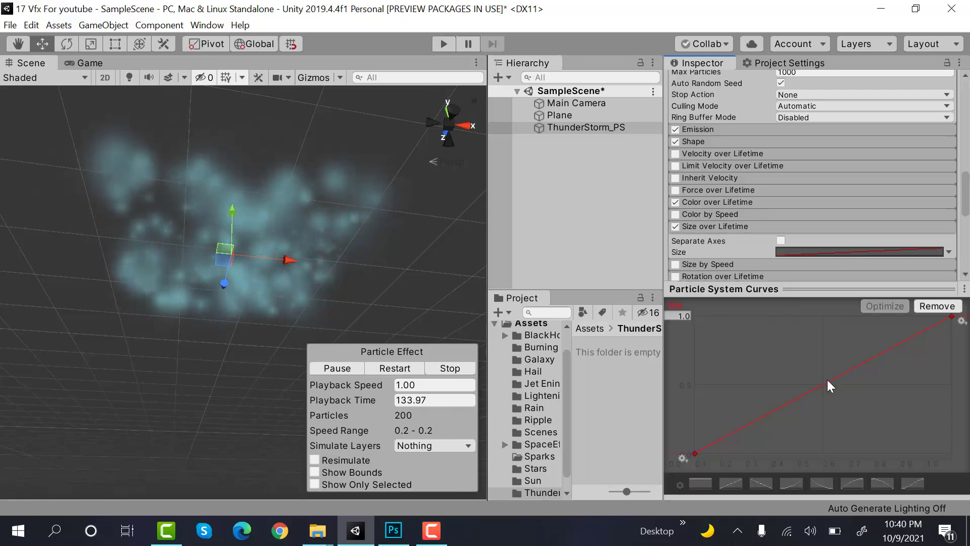
right_click(826, 380)
left_click(854, 390)
left_click_drag(828, 384, 822, 310)
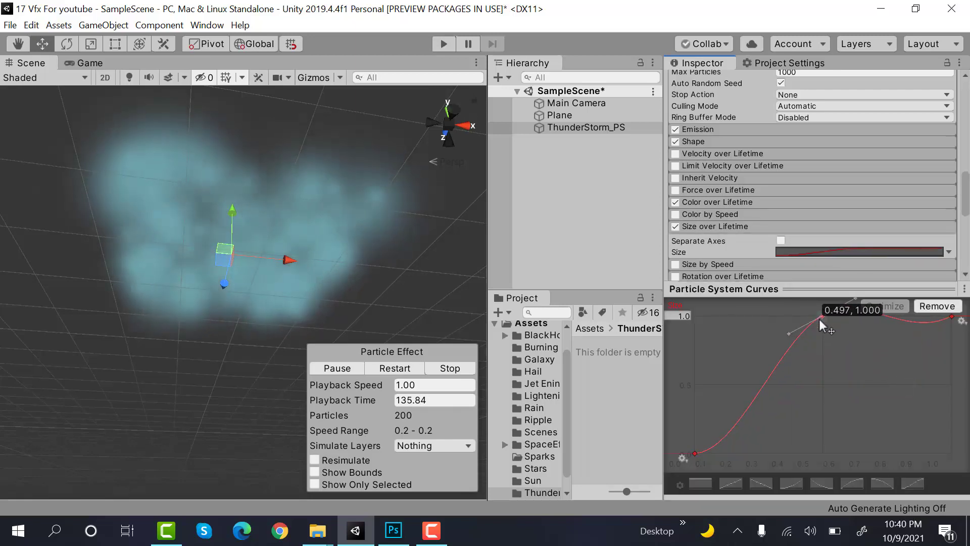
left_click_drag(699, 453, 679, 352)
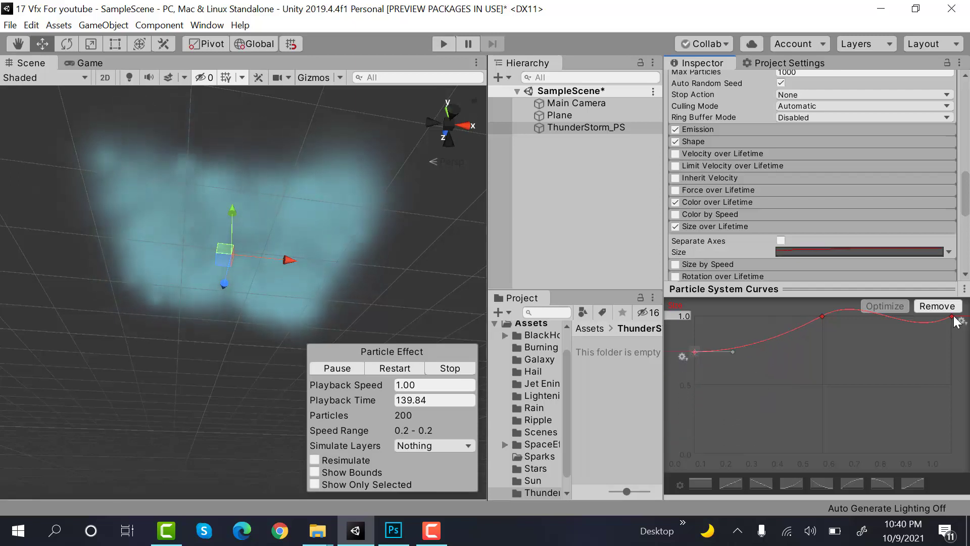
left_click_drag(952, 317, 912, 347)
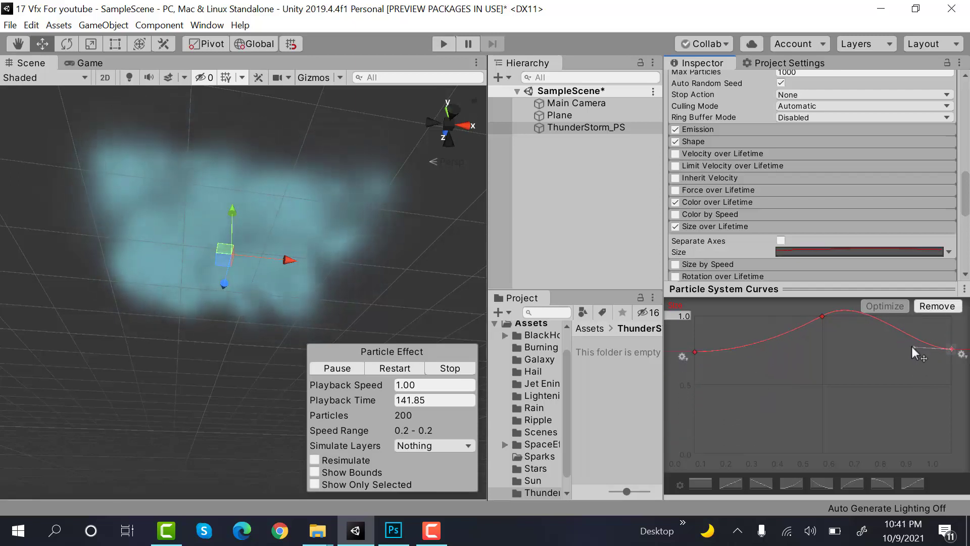
left_click(822, 316)
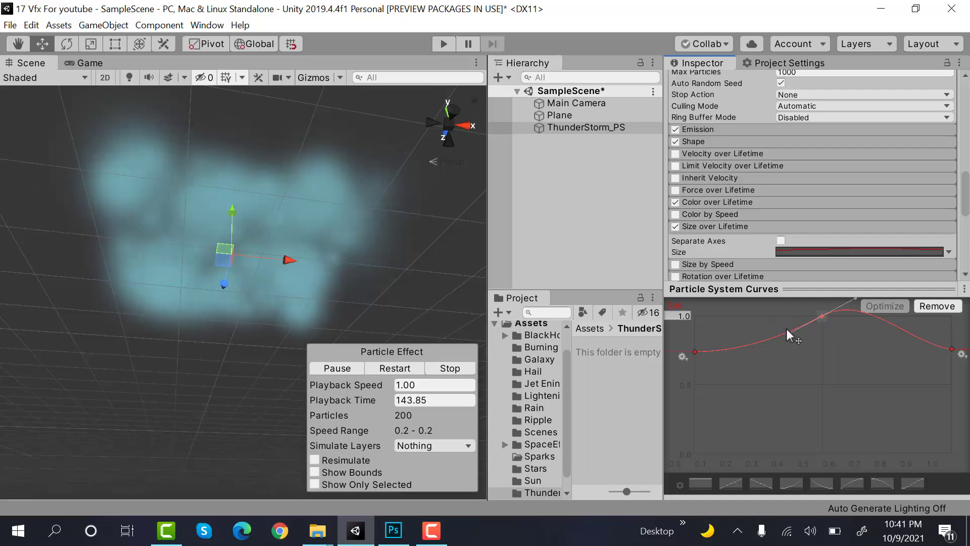
left_click(824, 288)
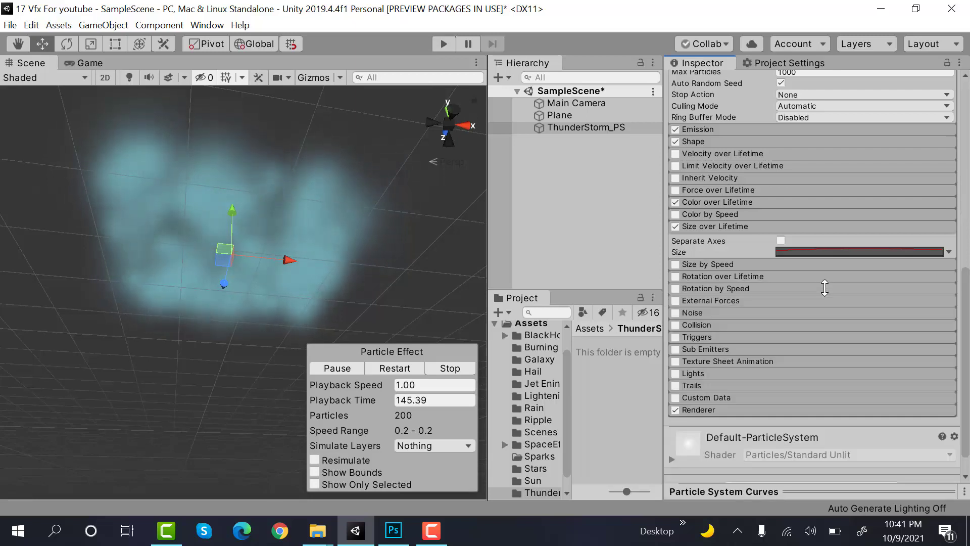
- Switch the Renderer's Render Mode to Horizontal Billboard
left_click(810, 226)
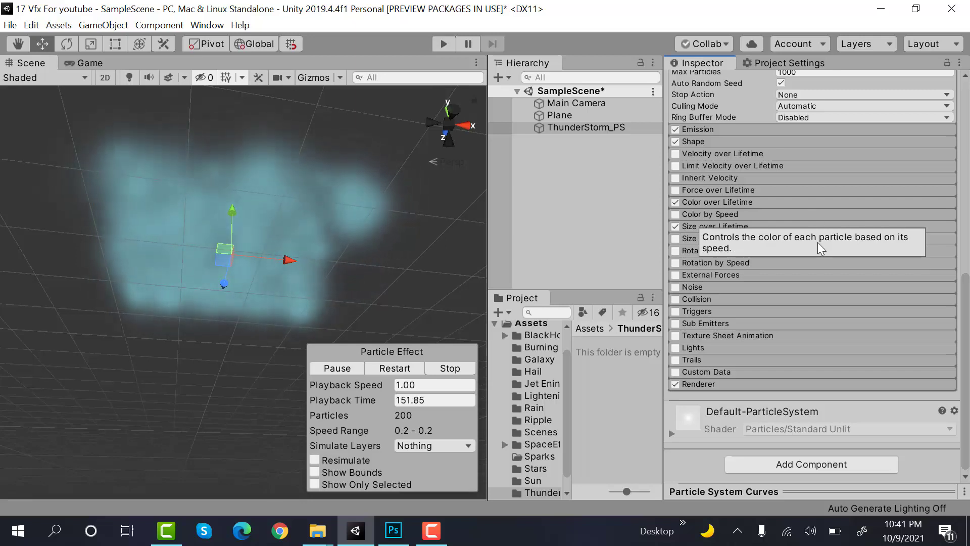
left_click(783, 383)
left_click(801, 399)
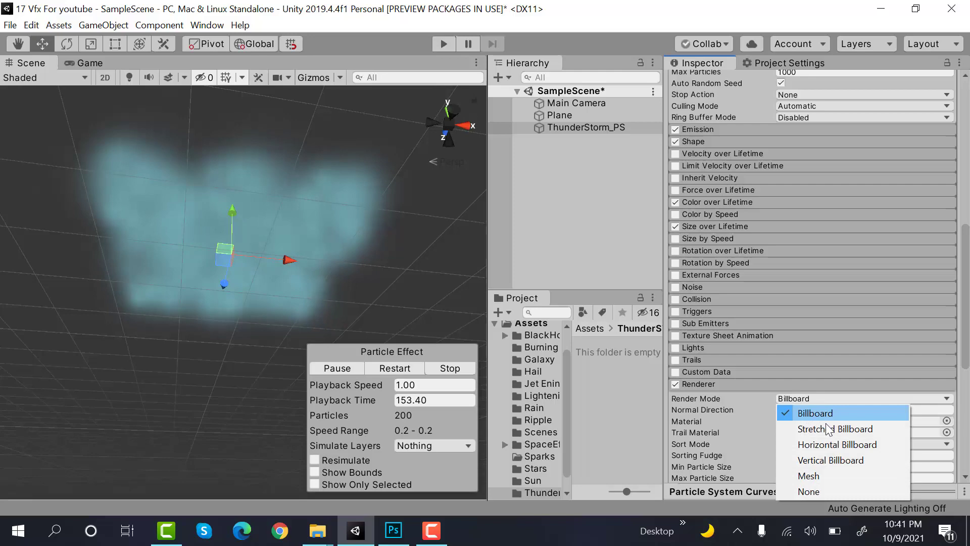
left_click(803, 444)
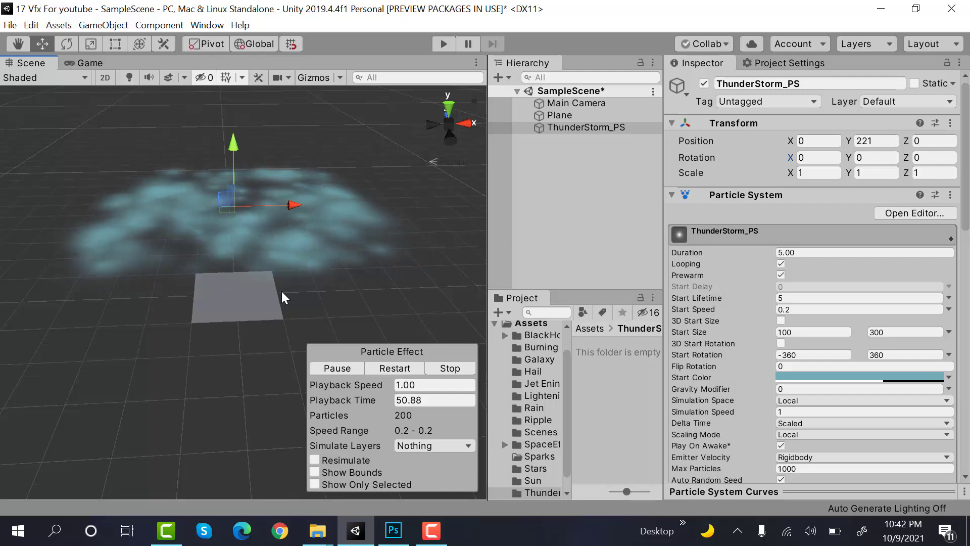
- In Photoshop, create a new 512 by 512 document
left_click(406, 540)
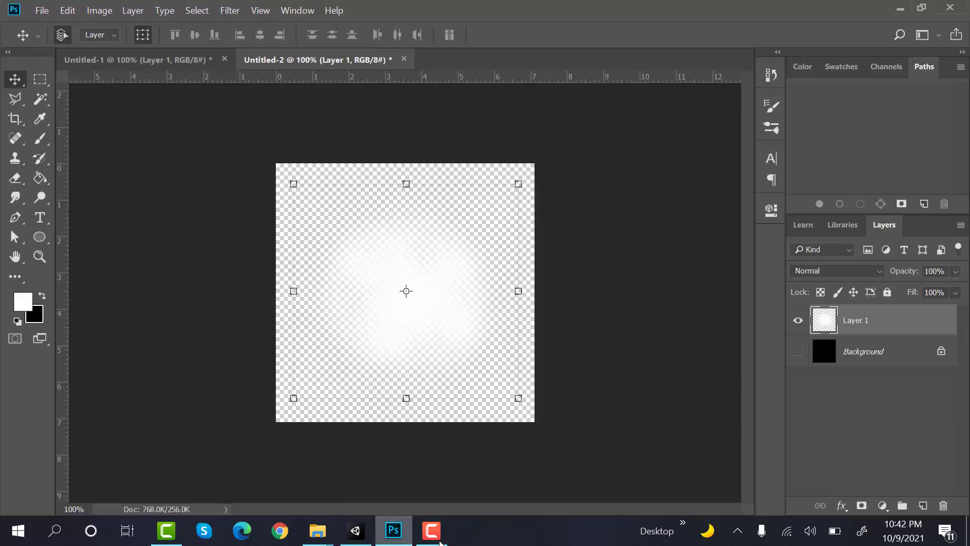
left_click(42, 10)
left_click(56, 27)
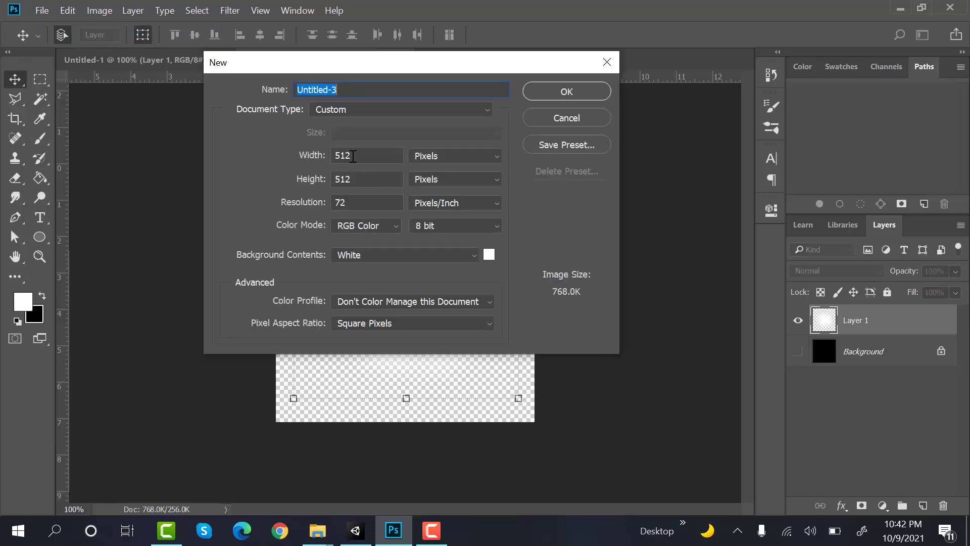
left_click(540, 93)
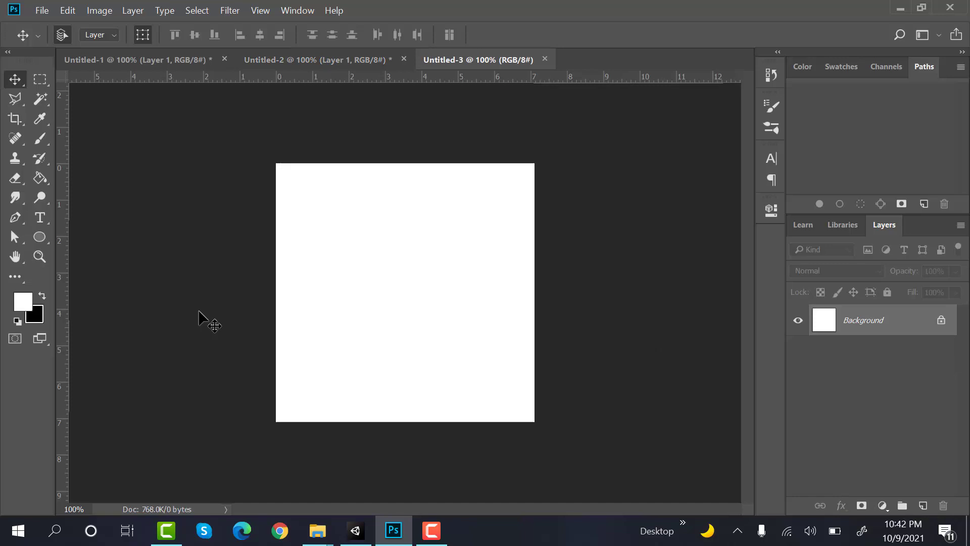
- Fill the canvas with black and add a new empty Layer 1 above the Background
left_click(35, 314)
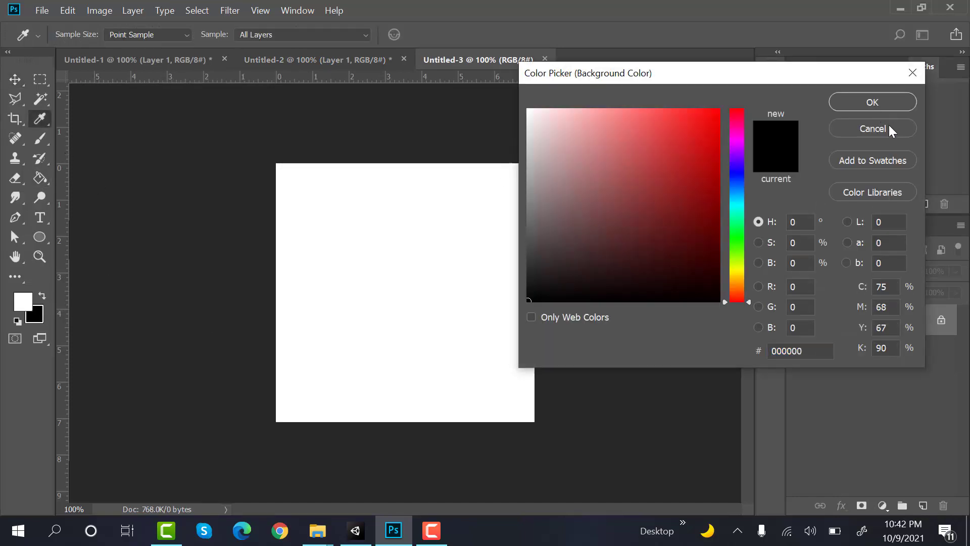
left_click(873, 129)
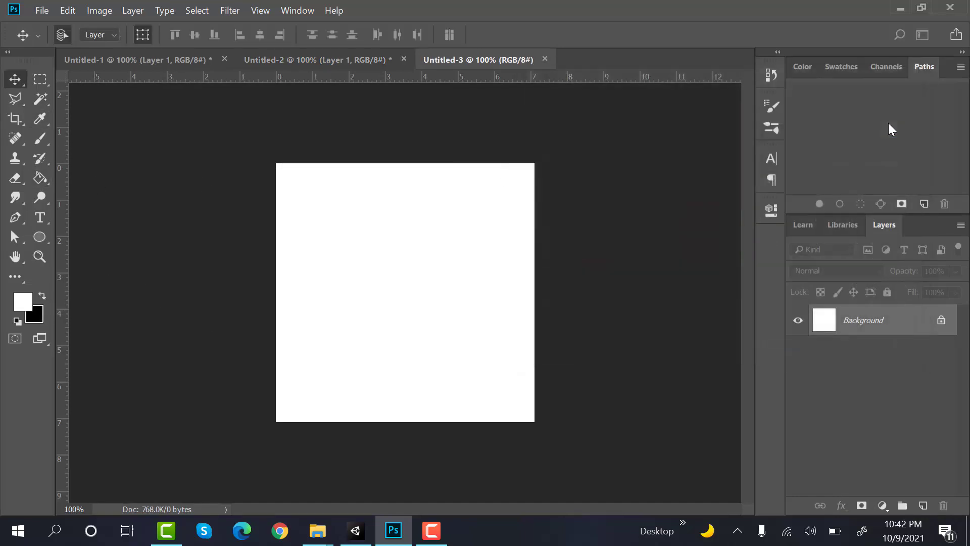
left_click(40, 297)
key("g")
left_click(388, 277)
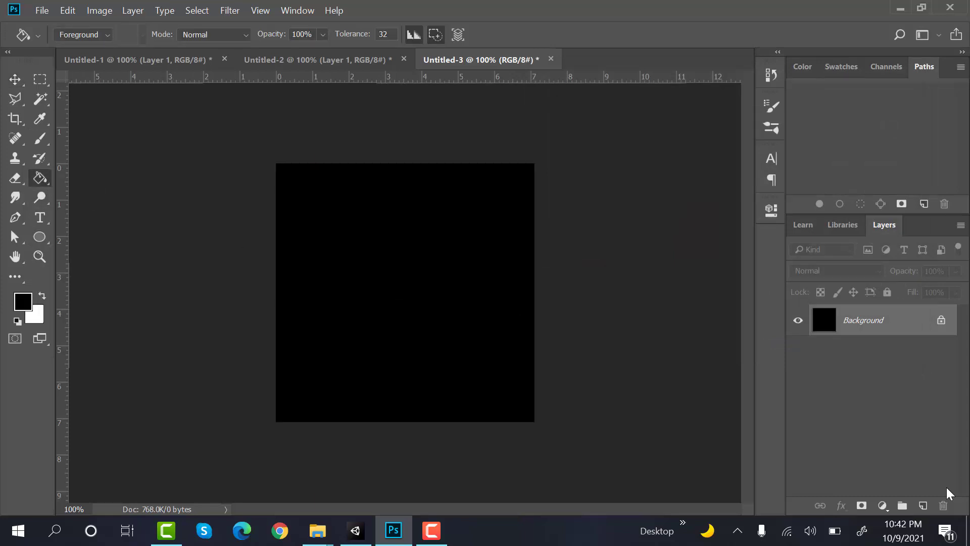
left_click(922, 505)
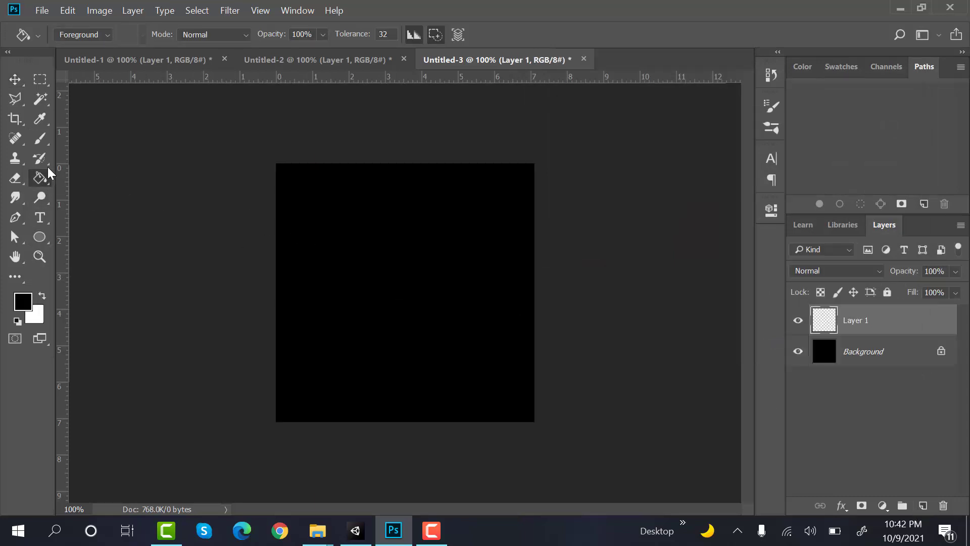
left_click(41, 139)
- Paint a soft white cloud blob on Layer 1 with the brush at about 63% opacity
left_click(101, 139)
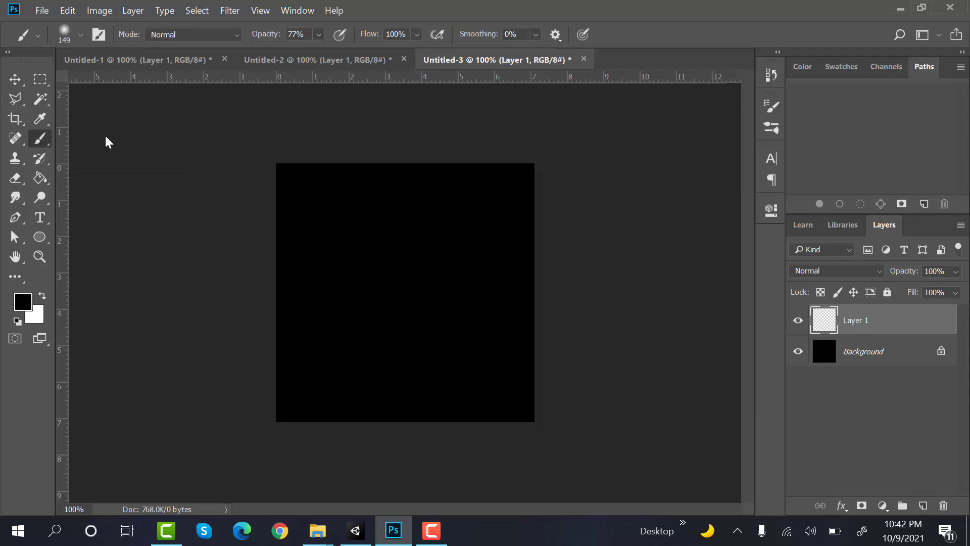
left_click(41, 295)
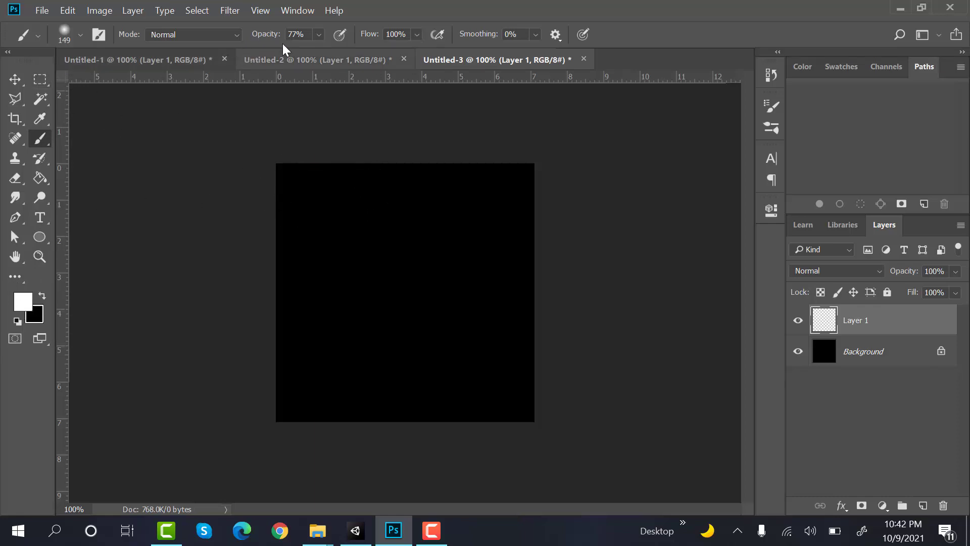
left_click_drag(261, 45, 258, 44)
mouse_move(444, 268)
left_mouse_down()
mouse_move(356, 228)
mouse_move(372, 309)
mouse_move(344, 312)
mouse_move(429, 250)
mouse_move(445, 296)
mouse_move(458, 254)
mouse_move(423, 309)
mouse_move(434, 326)
mouse_move(464, 246)
mouse_move(440, 225)
mouse_move(370, 224)
mouse_move(346, 243)
mouse_move(365, 302)
mouse_move(419, 319)
mouse_move(471, 300)
mouse_move(478, 252)
mouse_move(383, 246)
mouse_move(400, 300)
mouse_move(352, 294)
mouse_move(370, 266)
mouse_move(442, 303)
mouse_move(470, 283)
left_mouse_up()
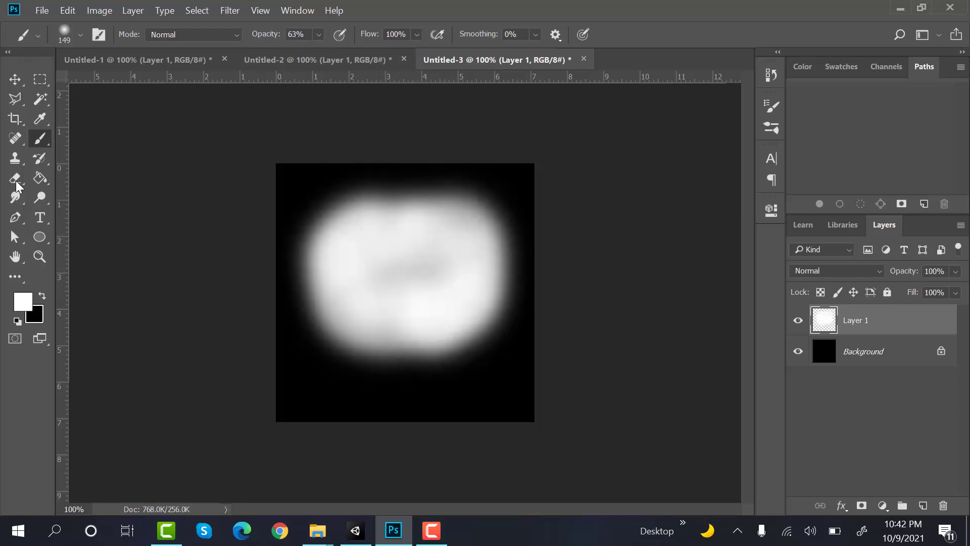
left_click(15, 158)
left_click(15, 138)
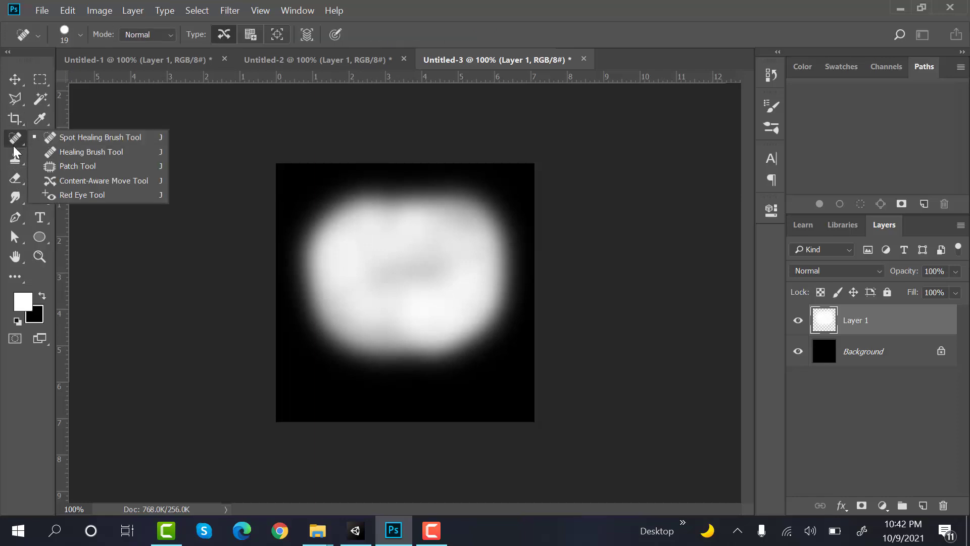
- Carve the cloud with a 168 px soft eraser, then repaint white into its top and centre
left_click(13, 160)
left_click(15, 178)
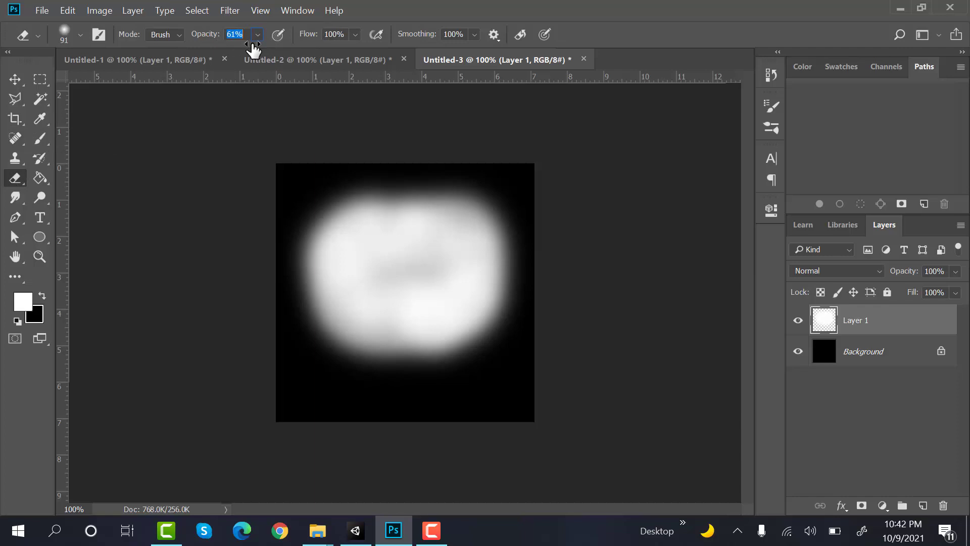
mouse_move(448, 232)
left_mouse_down()
mouse_move(363, 257)
mouse_move(335, 345)
mouse_move(472, 260)
mouse_move(467, 308)
left_mouse_up()
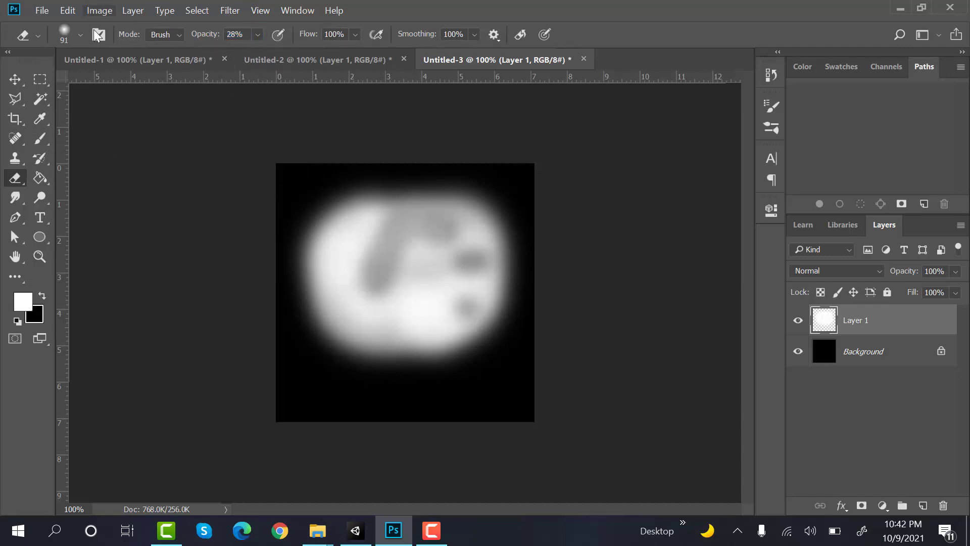
left_click(62, 35)
left_click_drag(132, 84, 150, 83)
mouse_move(410, 207)
left_mouse_down()
mouse_move(315, 250)
mouse_move(401, 321)
mouse_move(357, 369)
mouse_move(398, 229)
mouse_move(509, 244)
mouse_move(483, 287)
mouse_move(465, 241)
mouse_move(408, 312)
mouse_move(324, 245)
left_mouse_up()
left_click(40, 139)
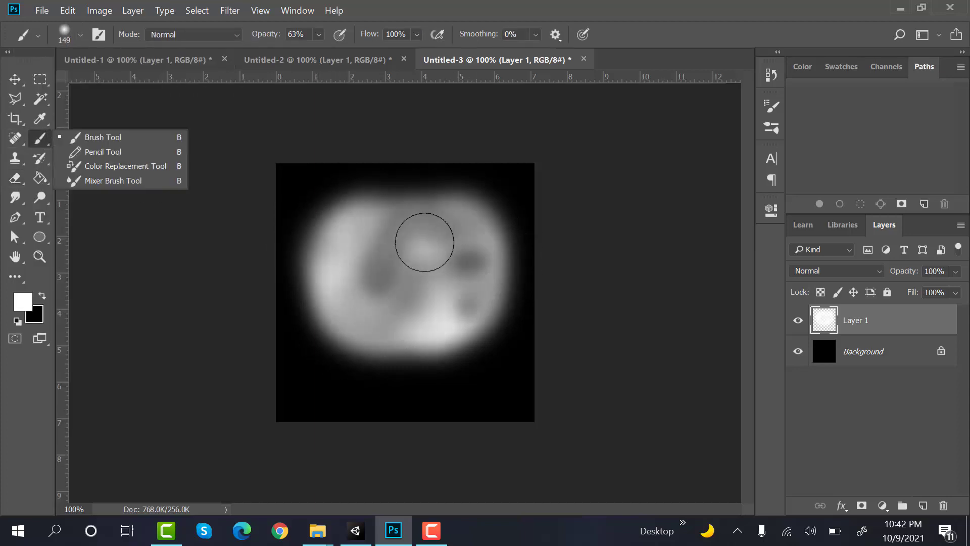
mouse_move(422, 243)
left_mouse_down()
mouse_move(336, 232)
mouse_move(403, 294)
mouse_move(392, 314)
mouse_move(453, 274)
mouse_move(485, 237)
mouse_move(424, 247)
mouse_move(444, 326)
left_mouse_up()
- Hide the black Background layer and save the image as Cloud.png in Downloads
left_click(798, 351)
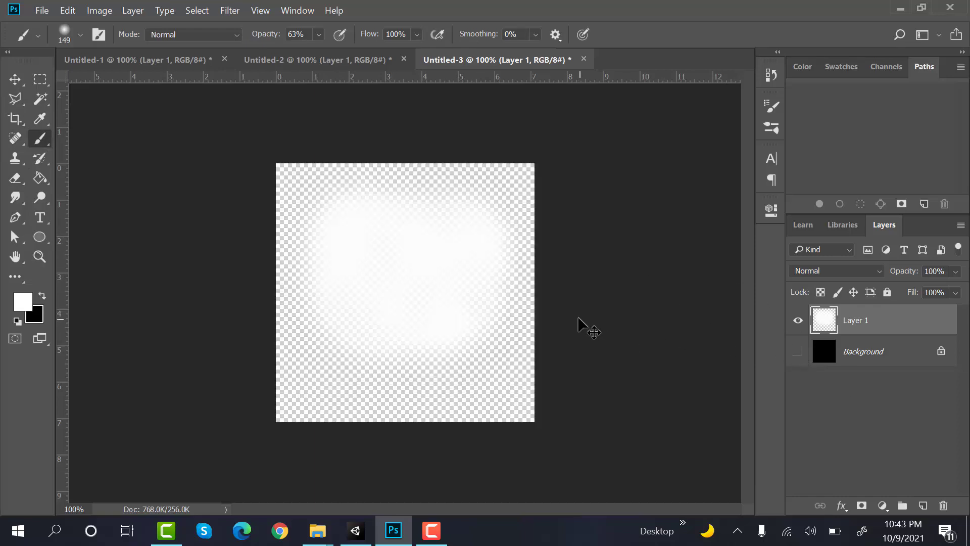
key("ctrl+shift+s")
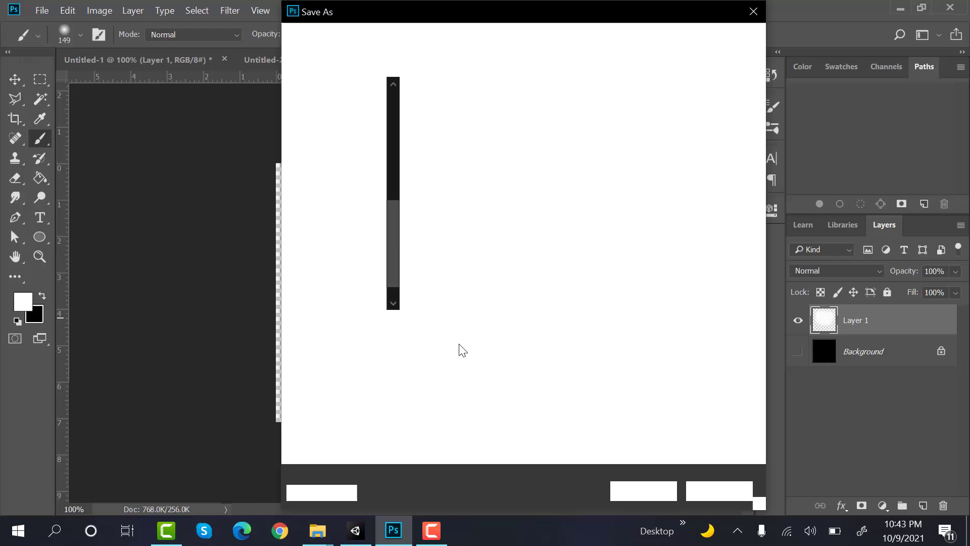
left_click(515, 345)
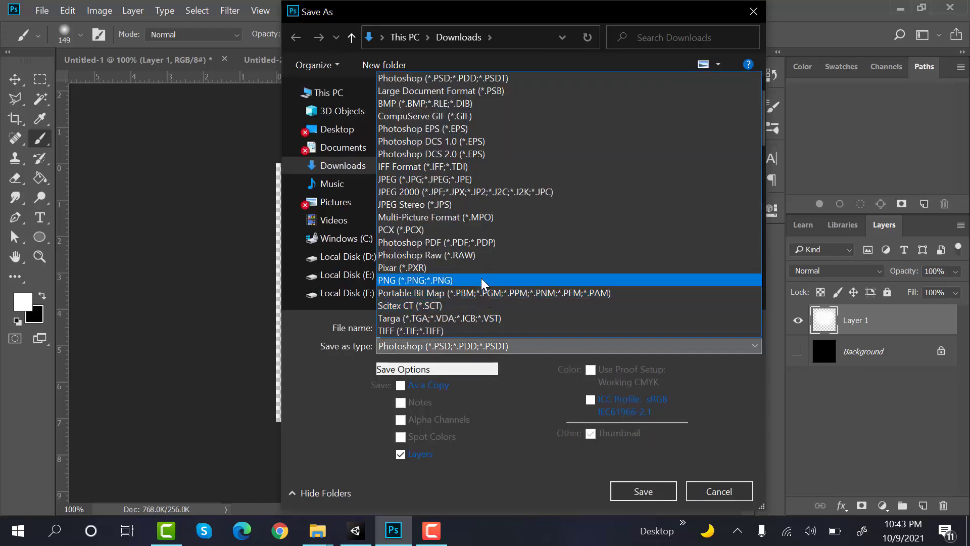
left_click(485, 280)
type("Cloud")
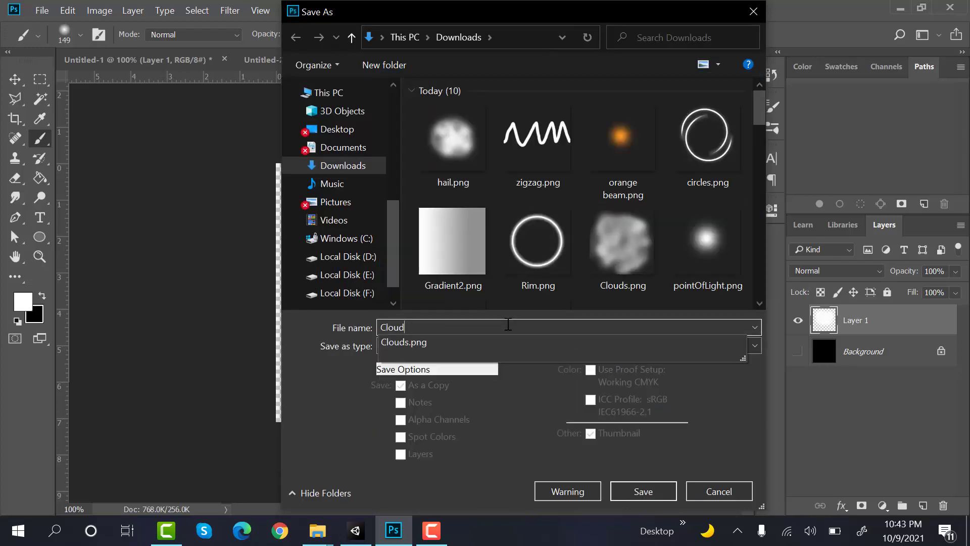
key("Return")
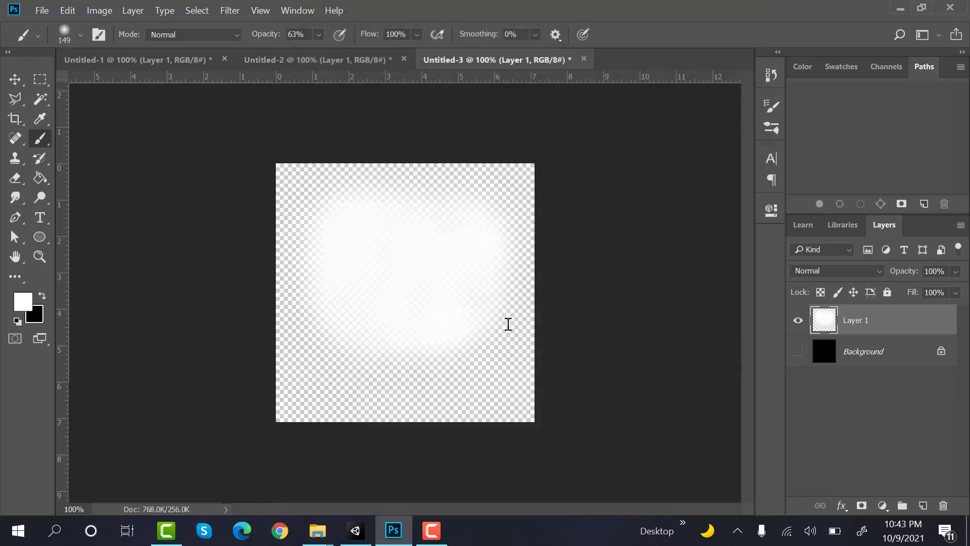
key("Return")
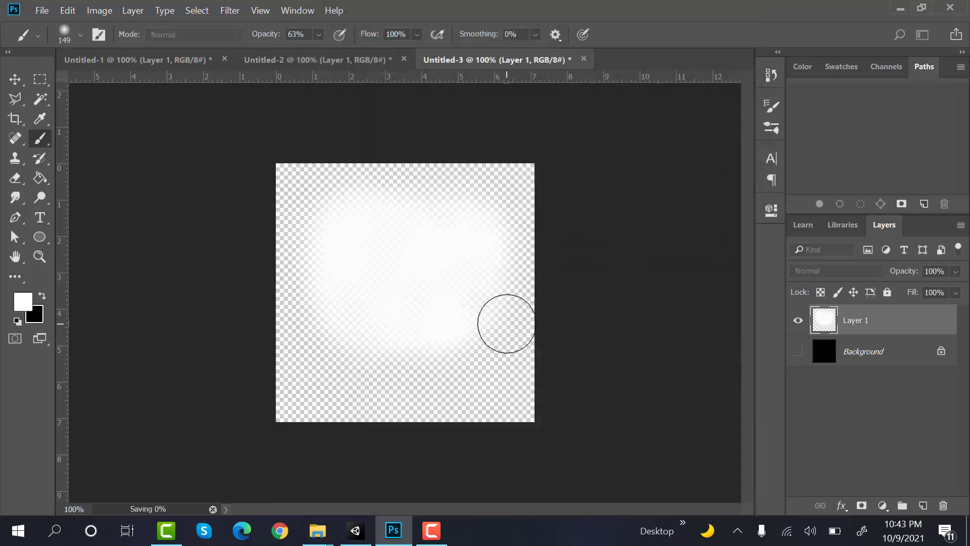
- Import Cloud.png from Downloads into the ThunderStorm assets folder with Alpha Is Transparency ticked
left_click(356, 530)
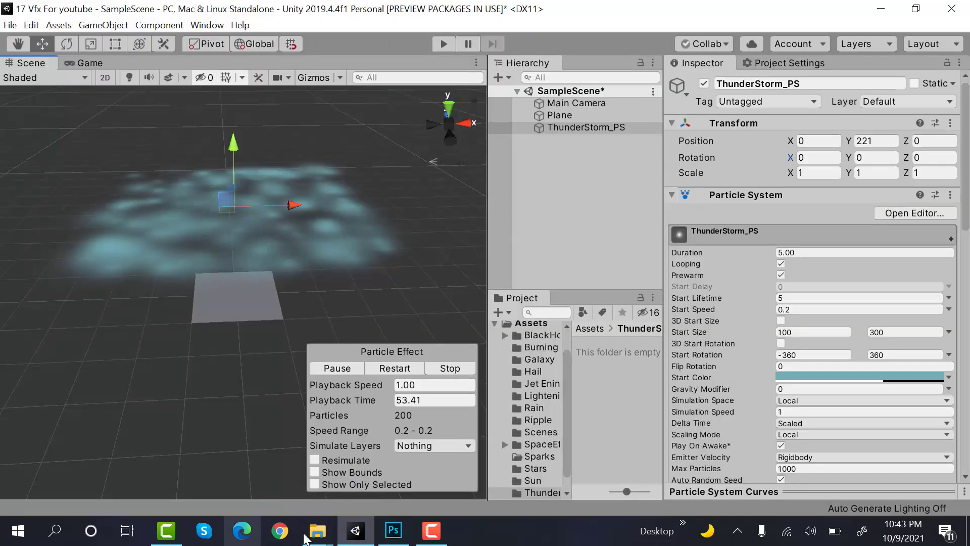
mouse_move(307, 536)
left_click(255, 479)
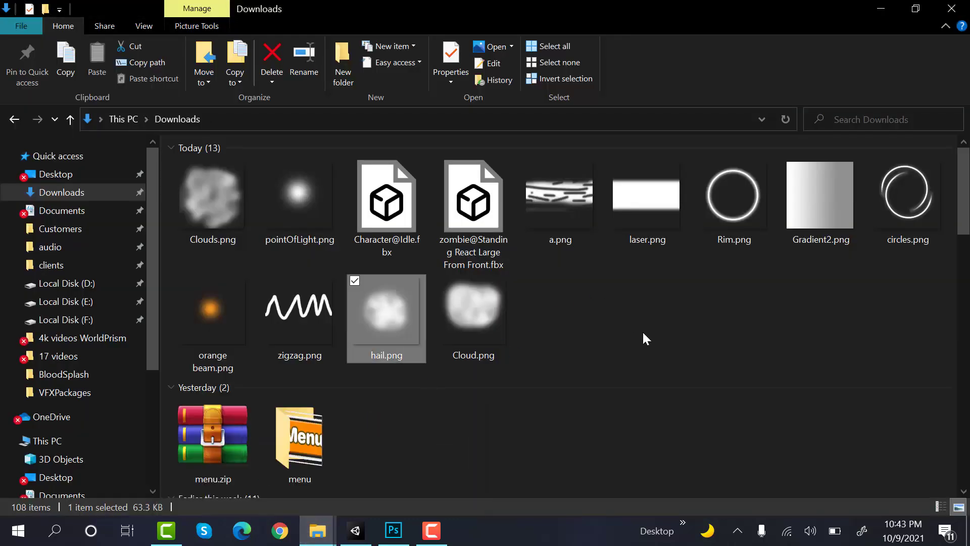
left_click_drag(465, 343, 610, 384)
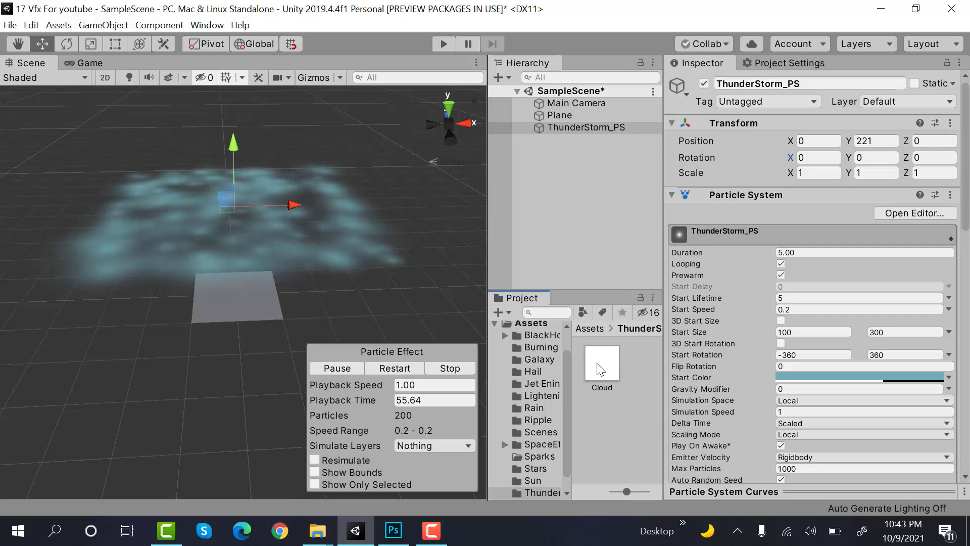
left_click(791, 192)
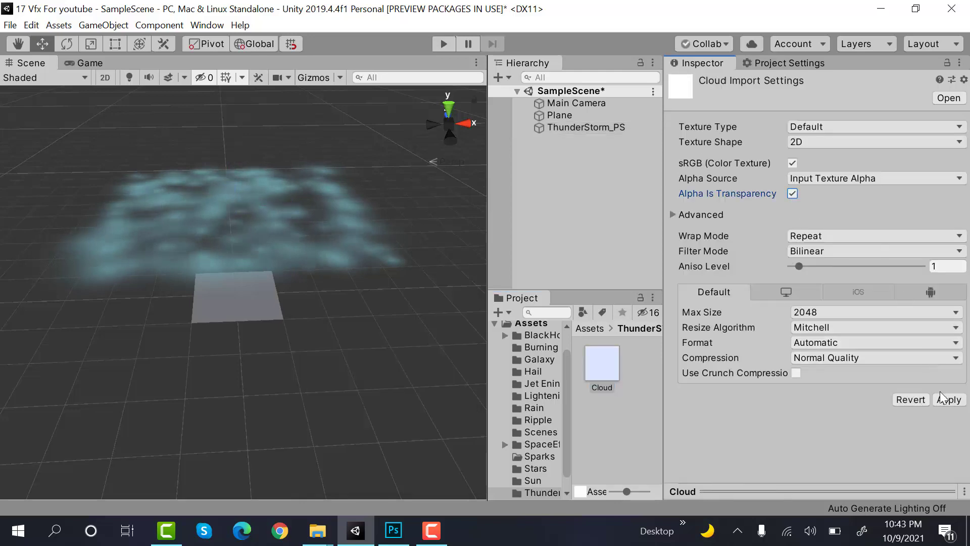
- Create a new material named Cloud_Mat in the Project folder
right_click(646, 431)
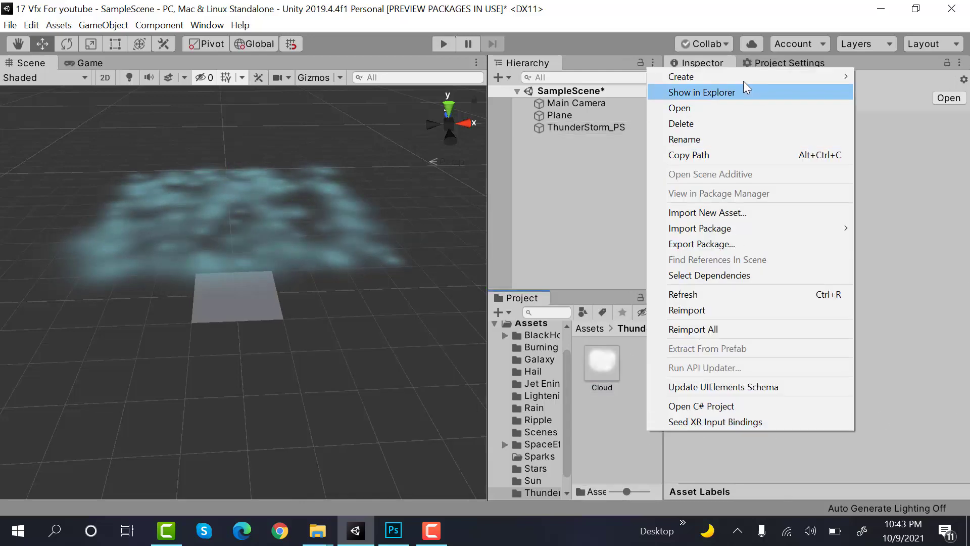
mouse_move(744, 78)
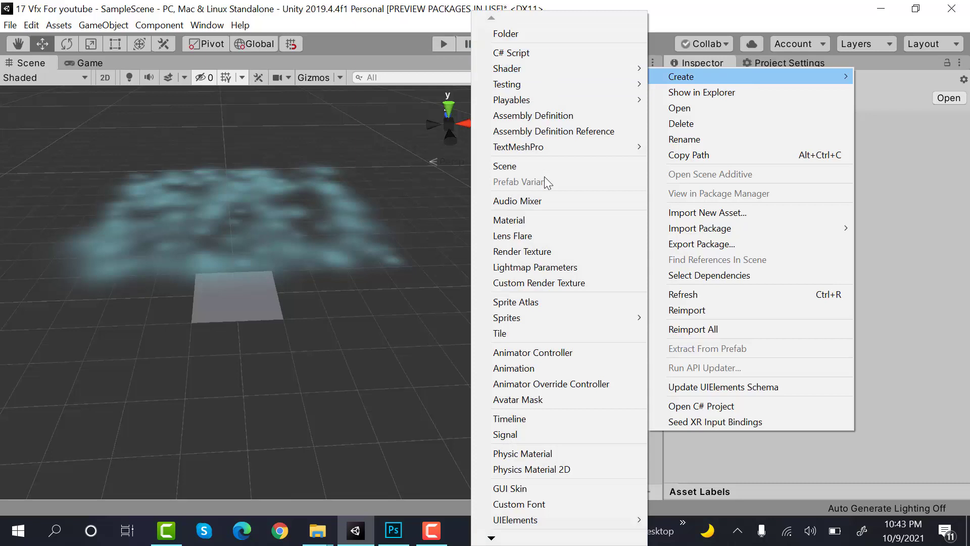
left_click(536, 214)
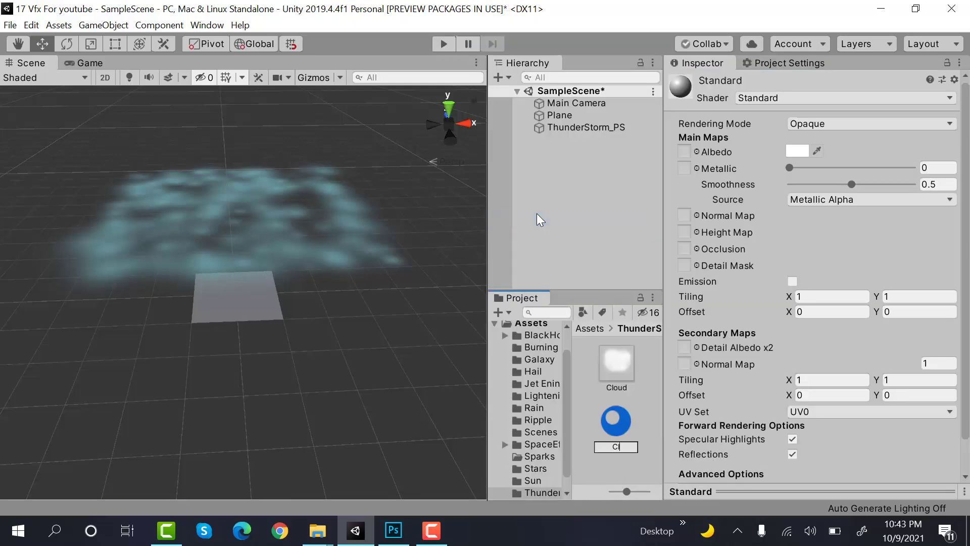
key("Return")
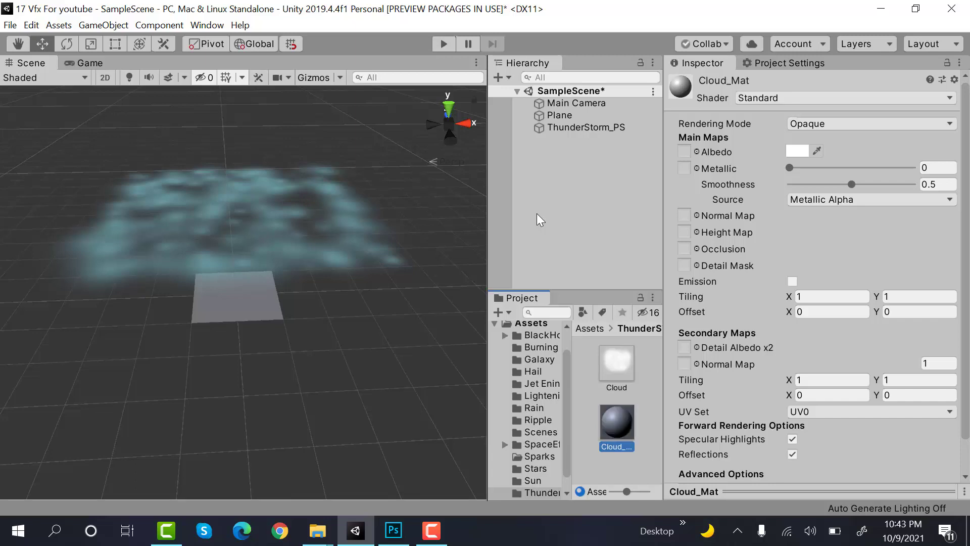
- Give Cloud_Mat the Legacy Particles/Alpha Blended shader and Cloud texture, then apply it to ThunderStorm_PS
left_click(825, 97)
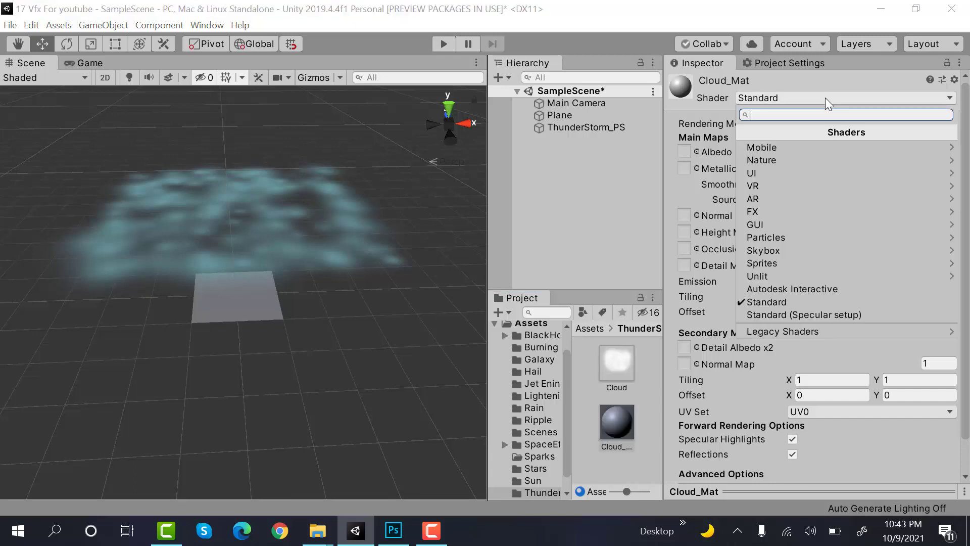
left_click(791, 332)
left_click(811, 263)
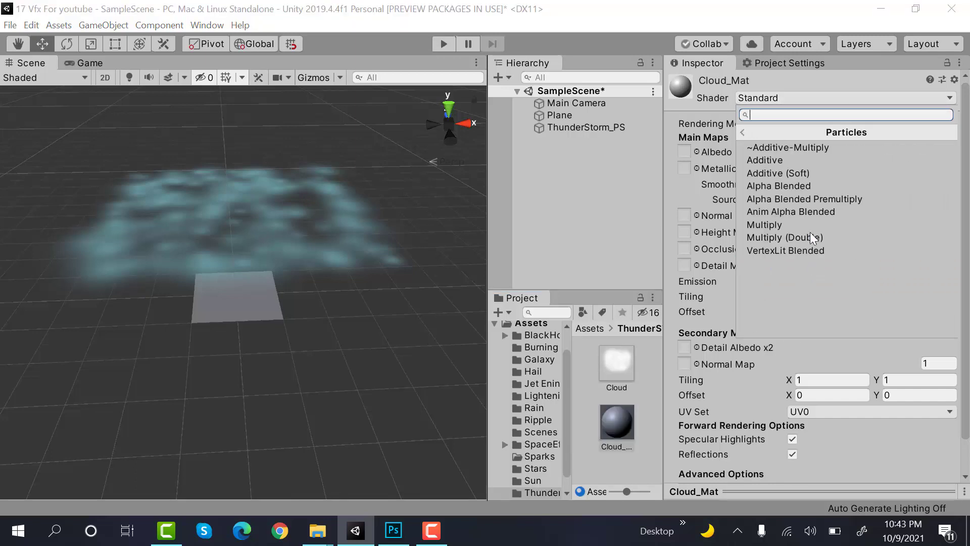
left_click(816, 184)
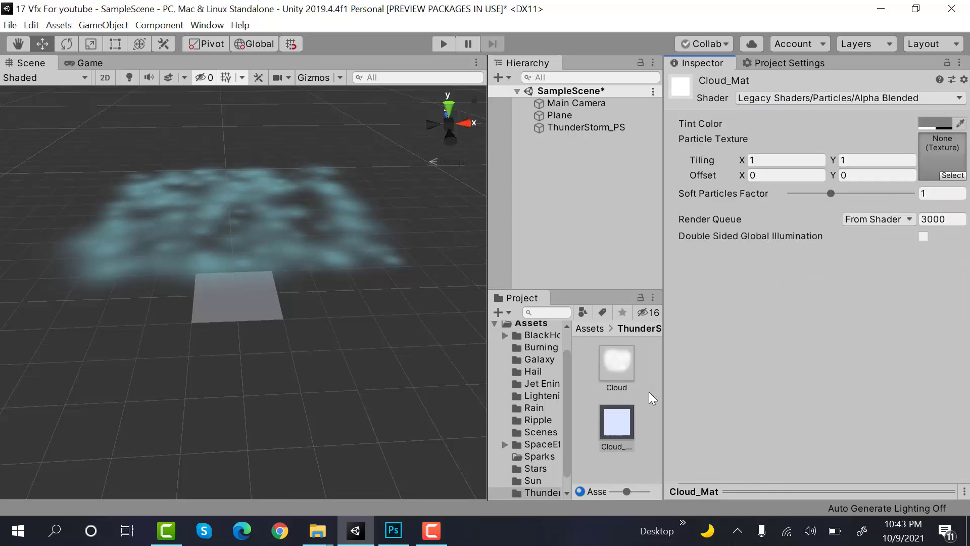
left_click_drag(937, 183, 941, 163)
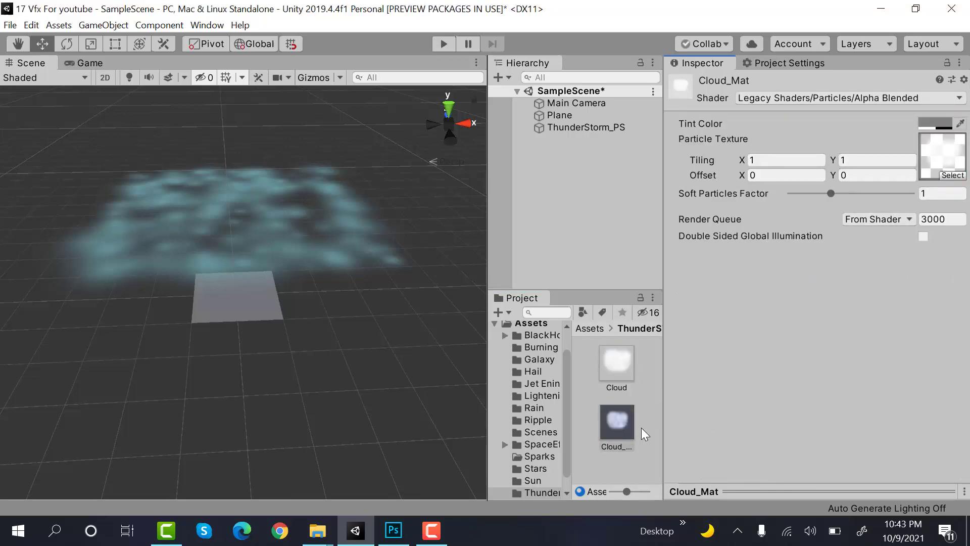
left_click_drag(644, 247, 599, 128)
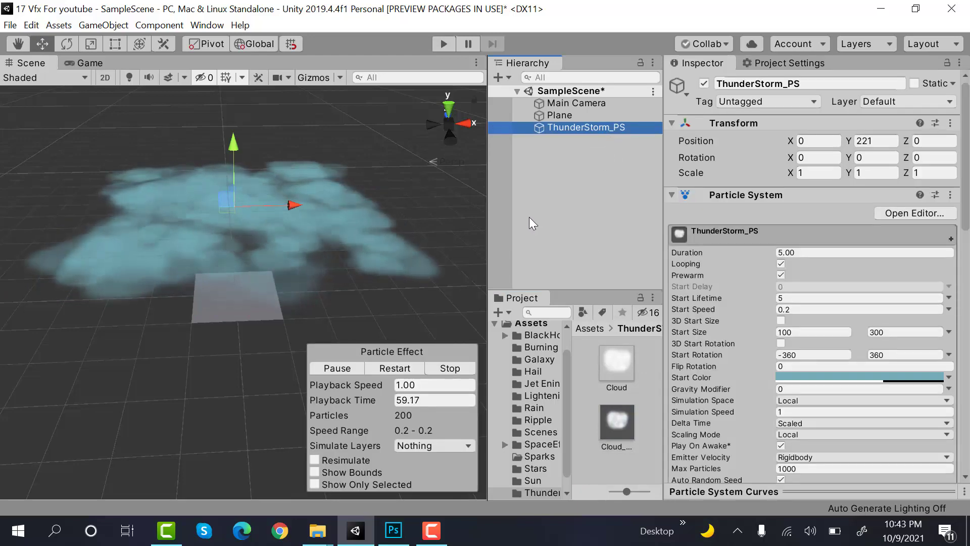
- Duplicate ThunderStorm_PS and nest the copy ThunderStorm_PS (1) under the original
left_click(598, 143)
left_click(597, 127)
key("ctrl+d")
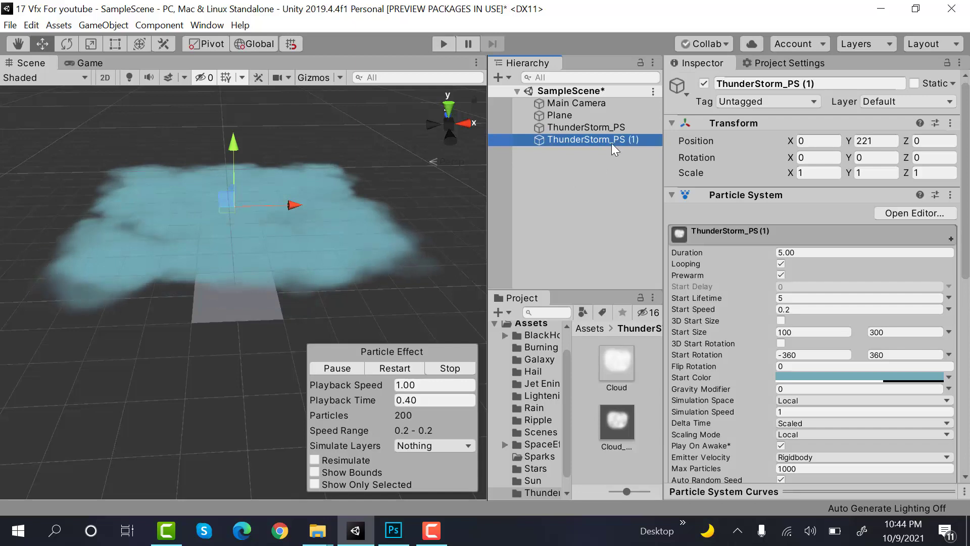
left_click_drag(611, 141, 611, 126)
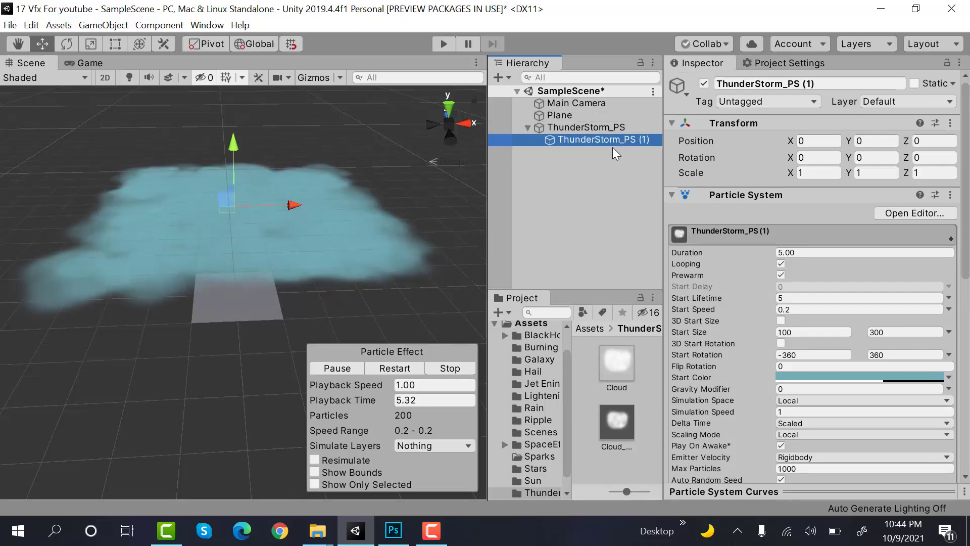
- Switch Cloud_Mat 1 to the Legacy Particles/Additive shader and assign it to ThunderStorm_PS (1)
left_click(619, 435)
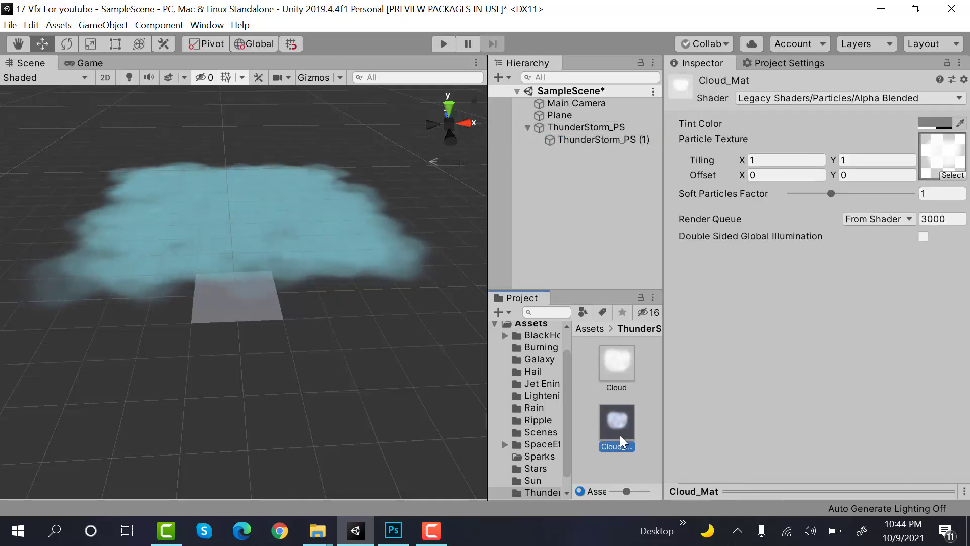
scroll(624, 420, "down", 1)
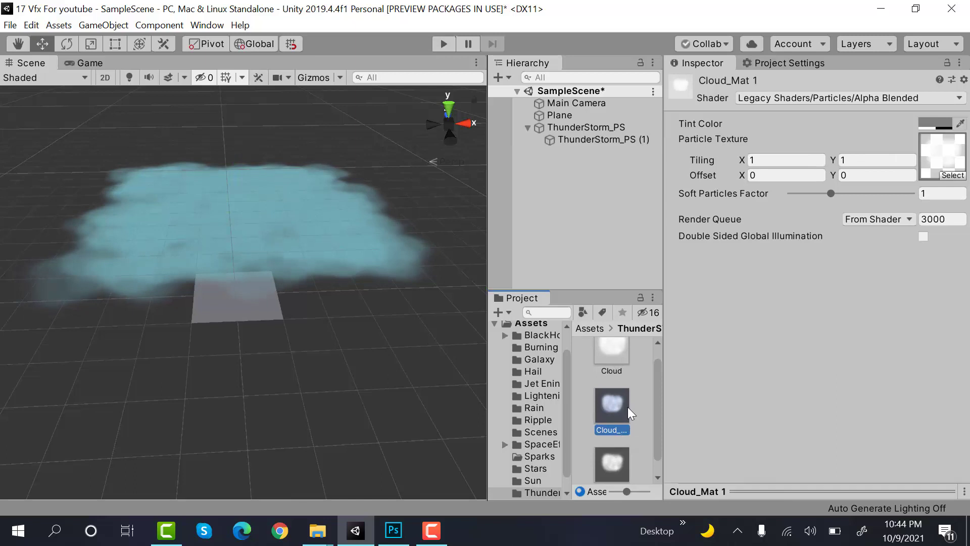
left_click(868, 98)
left_click(853, 329)
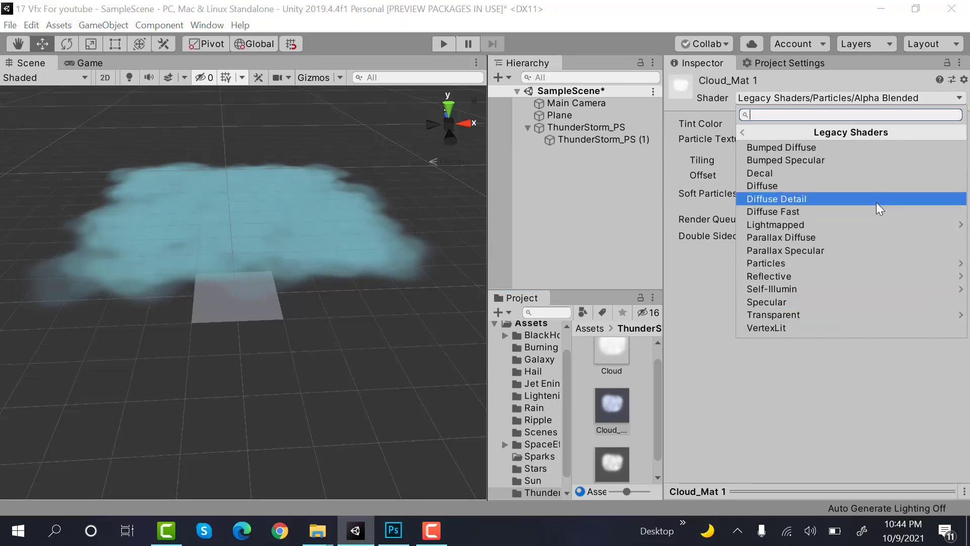
left_click(796, 263)
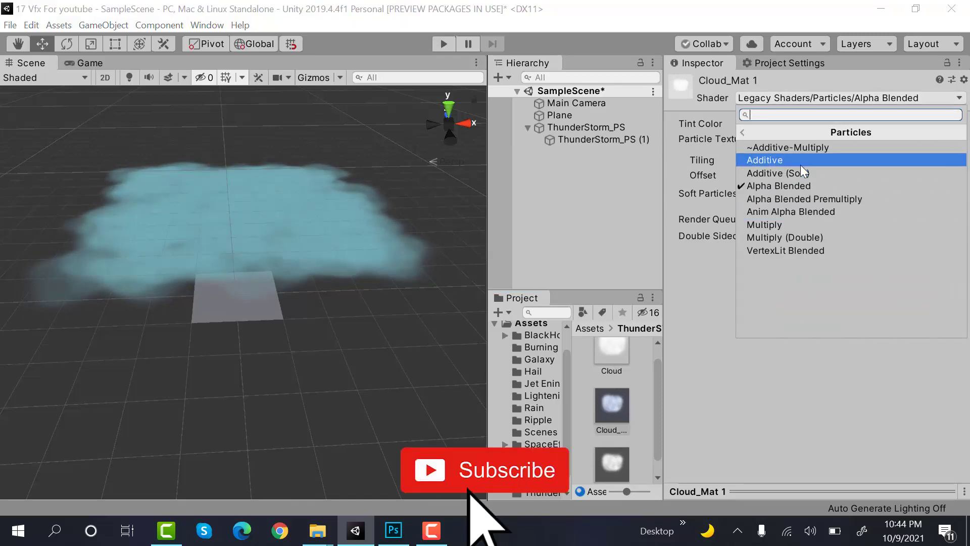
left_click(793, 160)
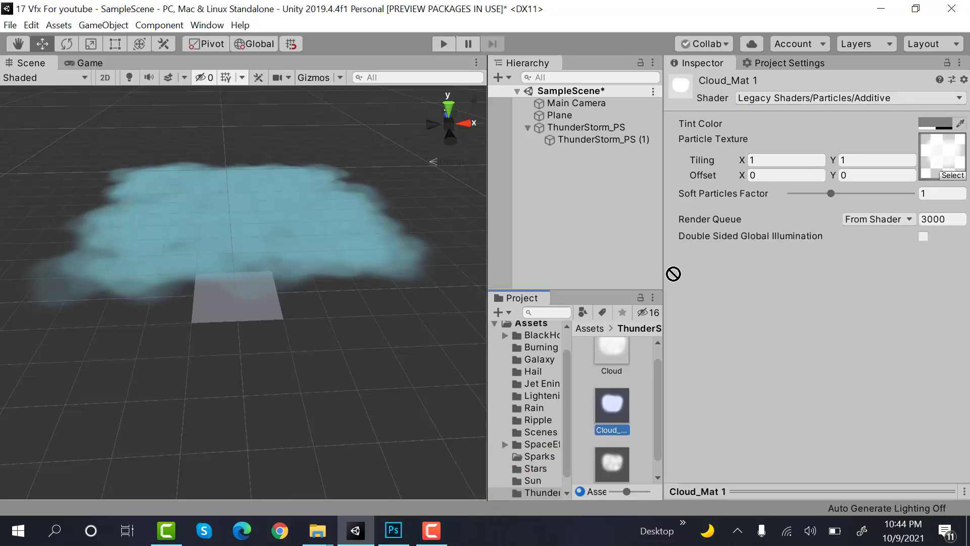
left_click_drag(673, 274, 604, 143)
left_click(606, 140)
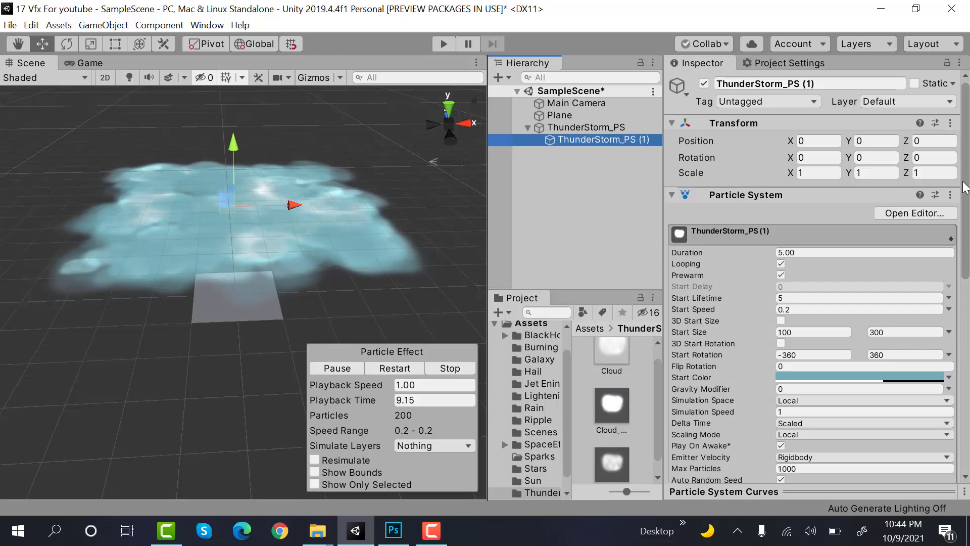
- Move ThunderStorm_PS (1) to Position Y -1 and set Start Lifetime random between 0.2 and 0.5
left_click(871, 140)
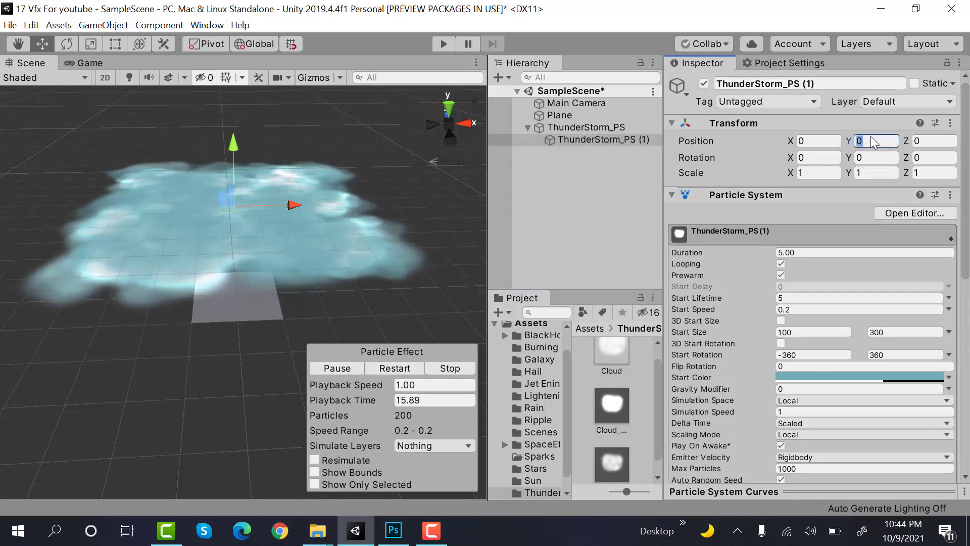
type("-1")
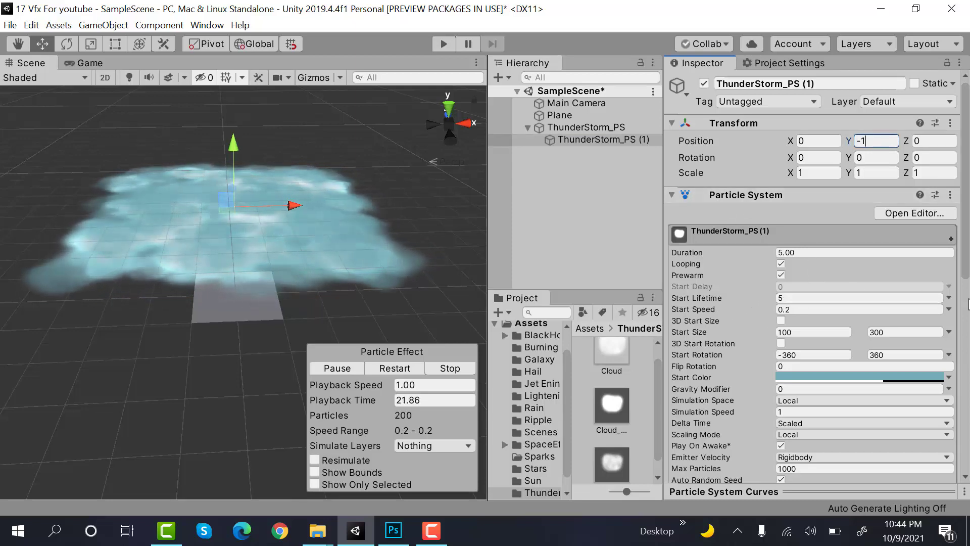
left_click(948, 299)
left_click(917, 344)
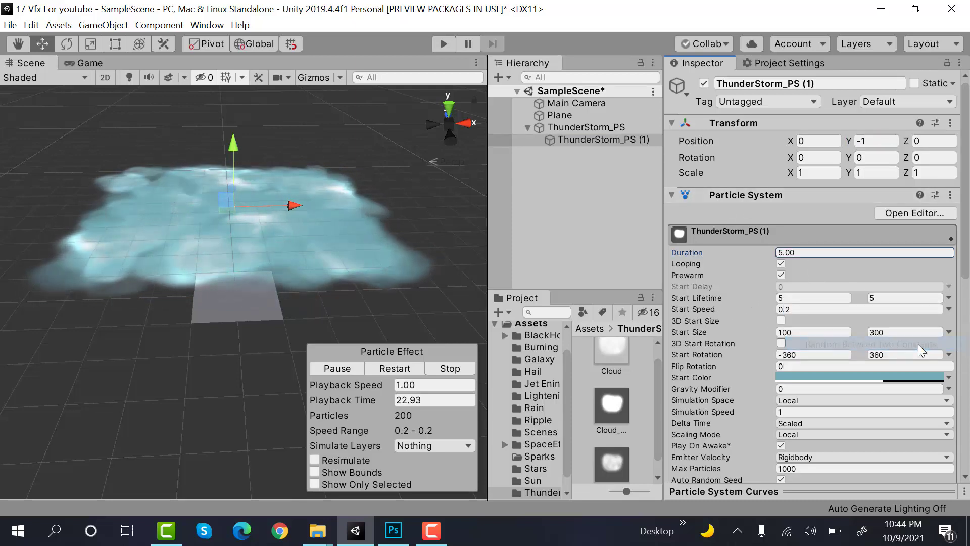
left_click(825, 296)
type("0.2")
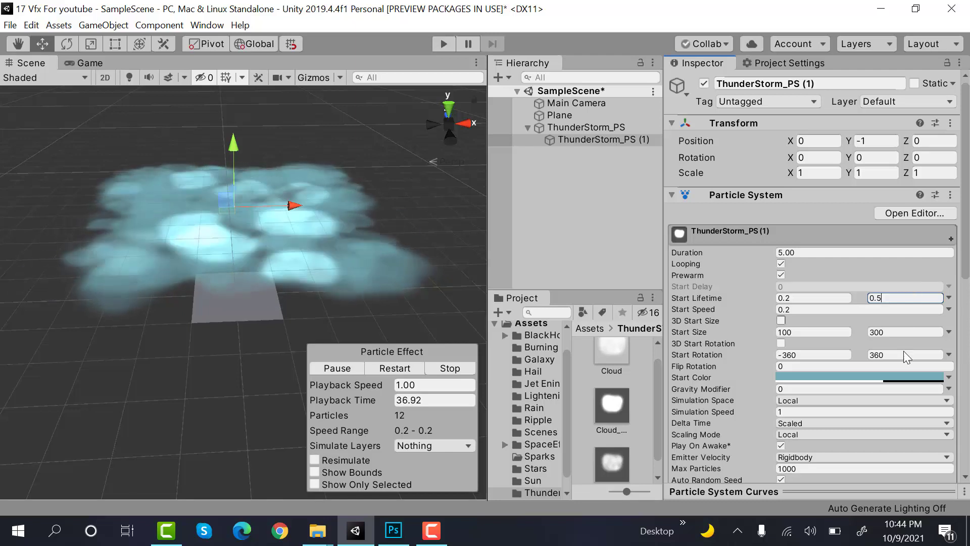
- Shift ThunderStorm_PS (1)'s start colour to a brighter, more saturated blue
left_click(908, 378)
left_click(814, 302)
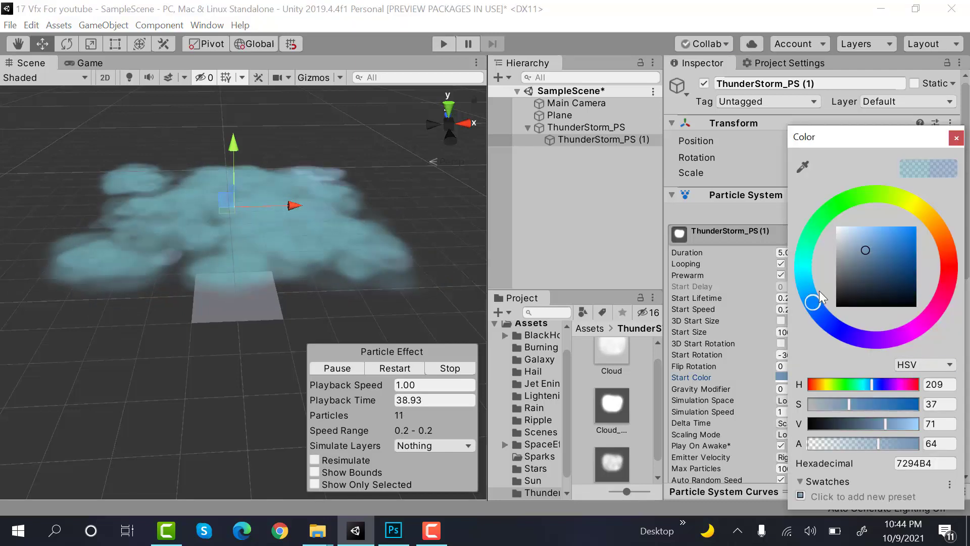
left_click_drag(881, 246, 916, 241)
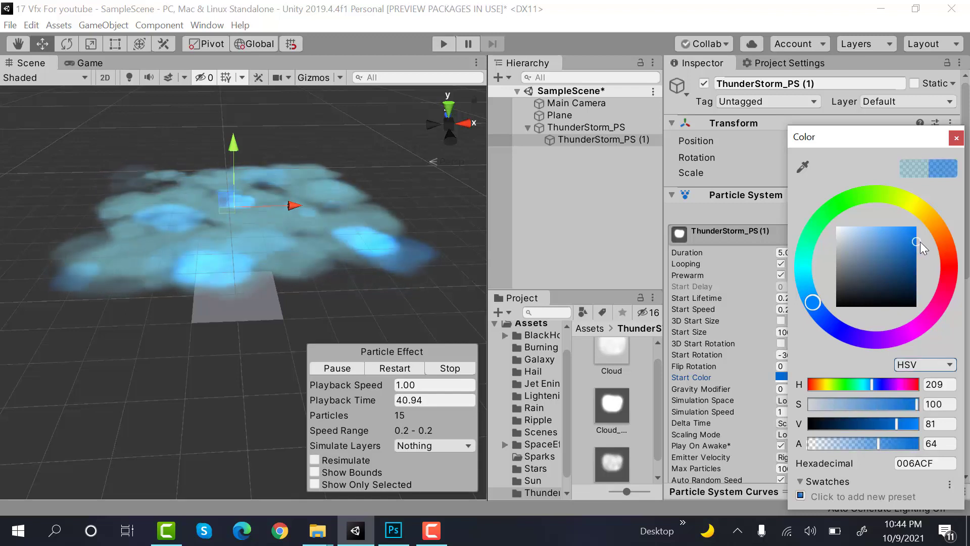
left_click(956, 138)
- Set the parent ThunderStorm_PS start colour to a soft blue, 5C9BBF
left_click(631, 129)
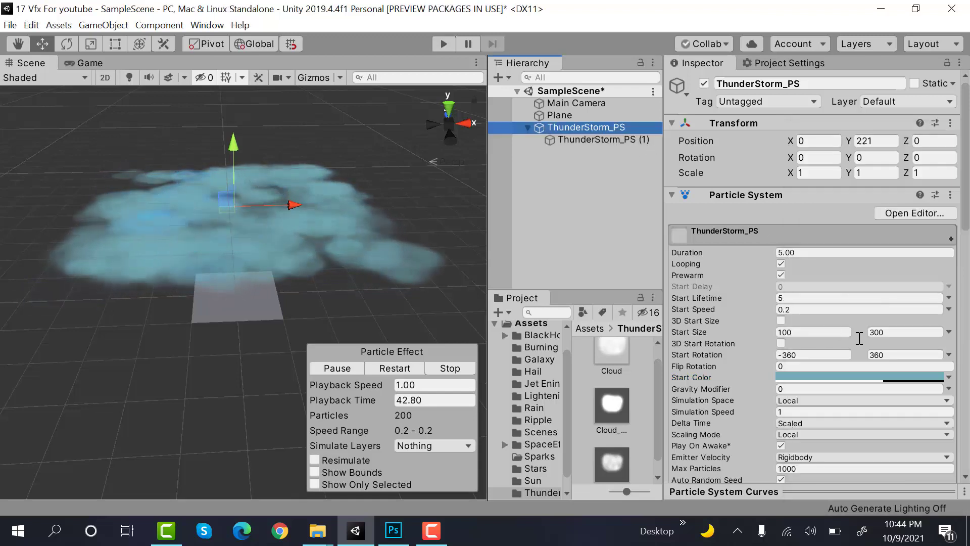
left_click(866, 376)
left_click_drag(812, 286, 809, 297)
mouse_move(870, 250)
left_mouse_down()
mouse_move(903, 228)
mouse_move(912, 239)
mouse_move(874, 250)
left_mouse_up()
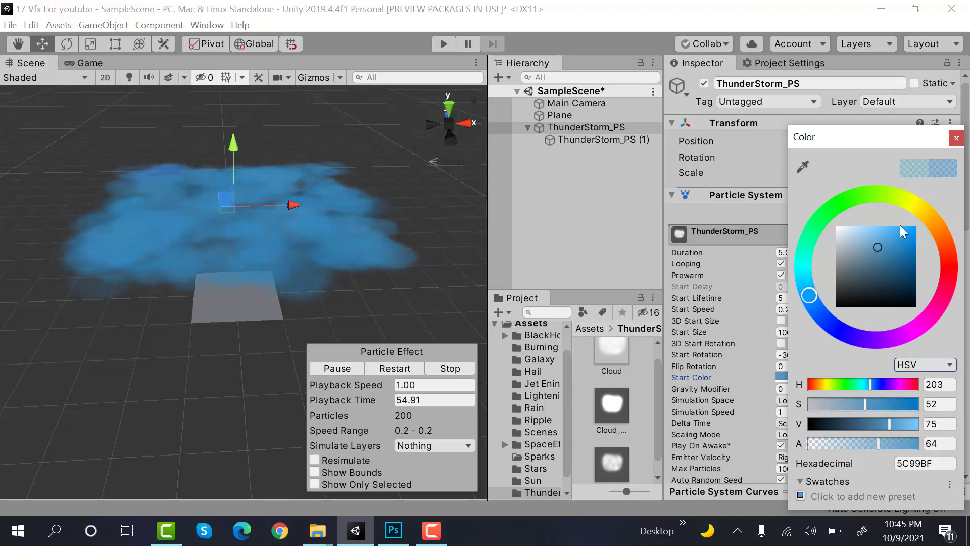
left_click(956, 138)
- Readjust ThunderStorm_PS (1)'s start colour to the vivid blue 0D89FF
left_click(655, 144)
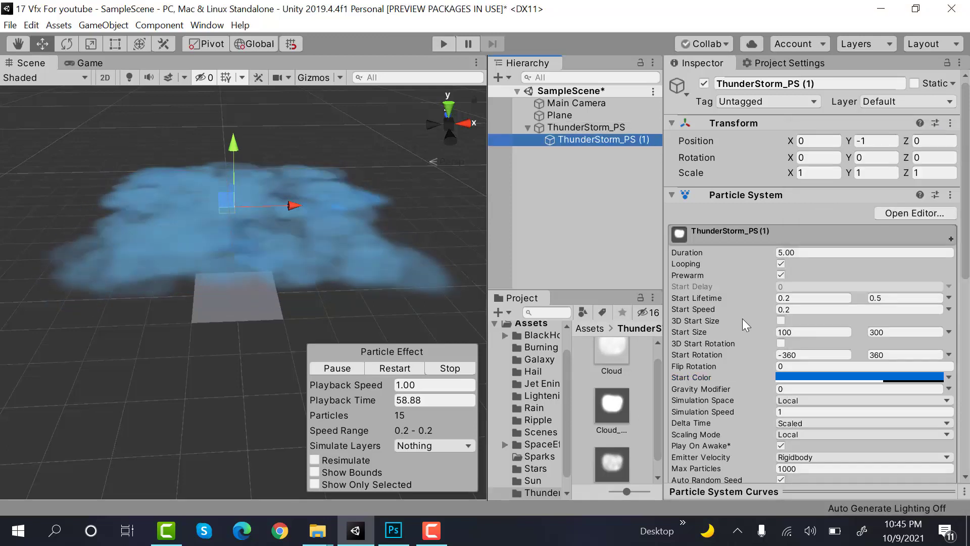
left_click(858, 377)
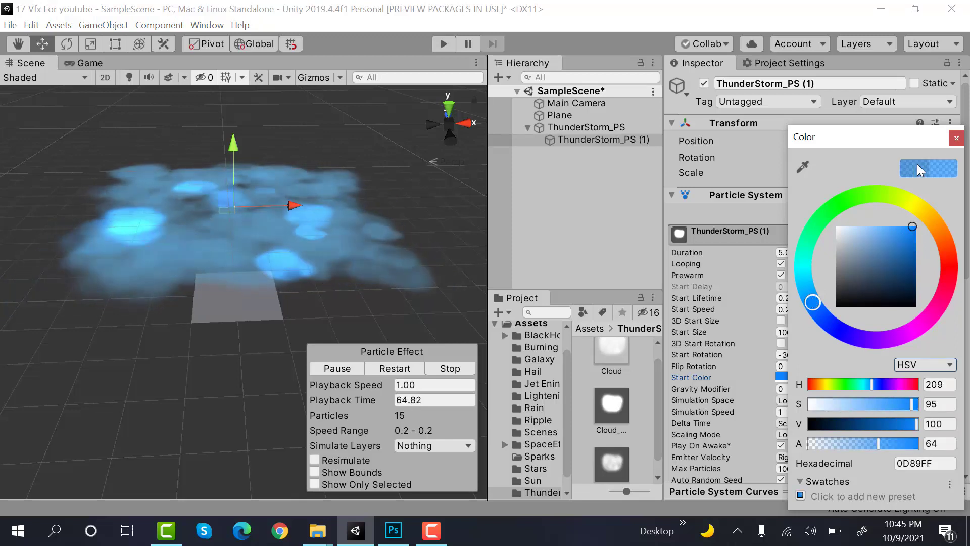
left_click(956, 137)
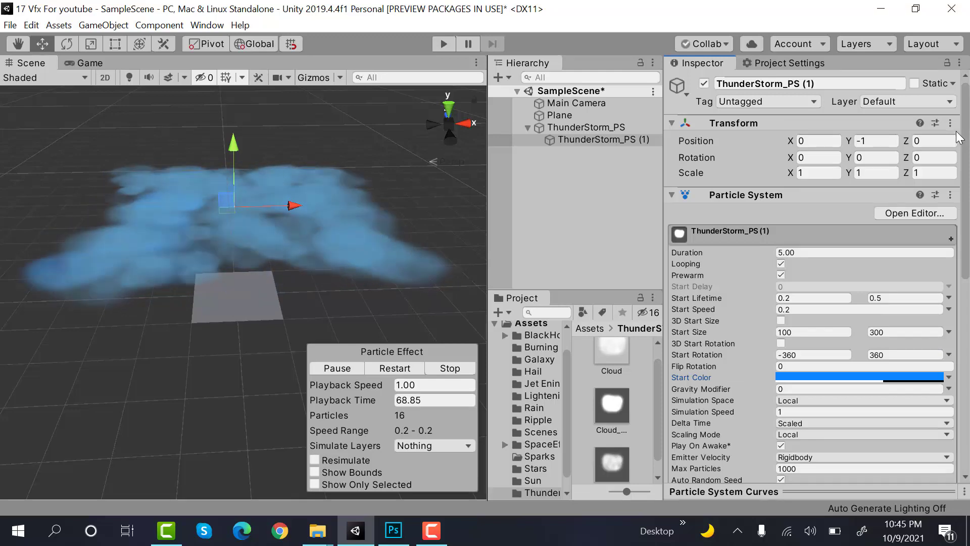
- Enable Force over Lifetime on ThunderStorm_PS (1) with a random Y force between -0.5 and -0.7
scroll(792, 289, "down", 10)
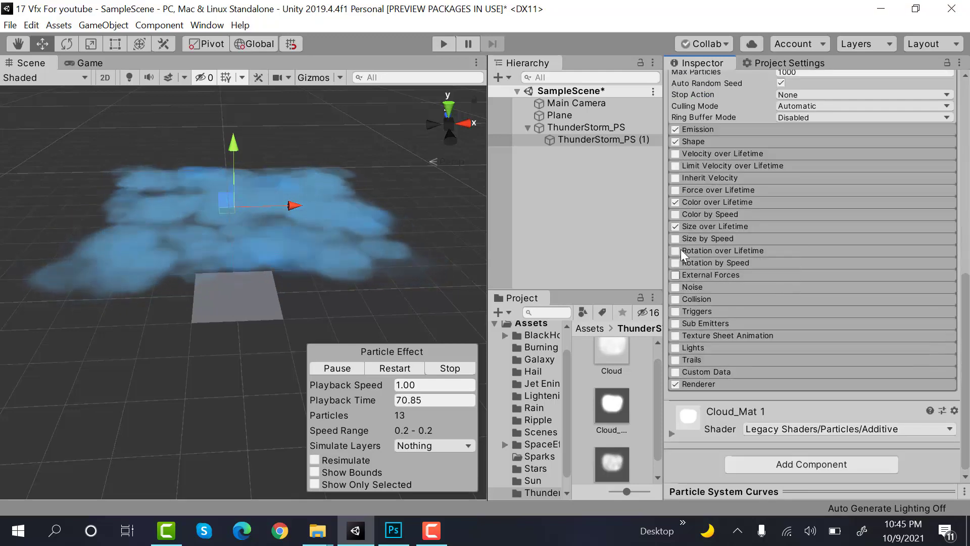
left_click(675, 191)
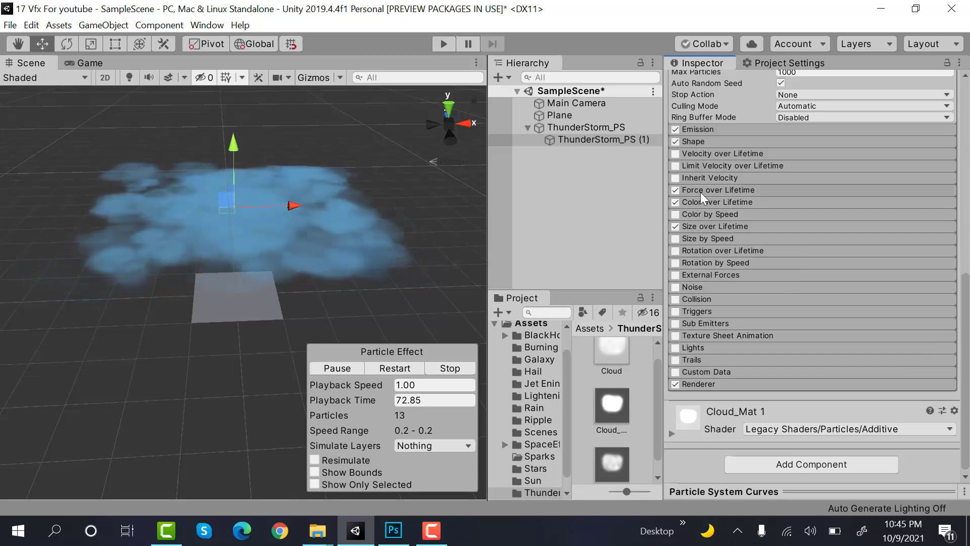
left_click(700, 192)
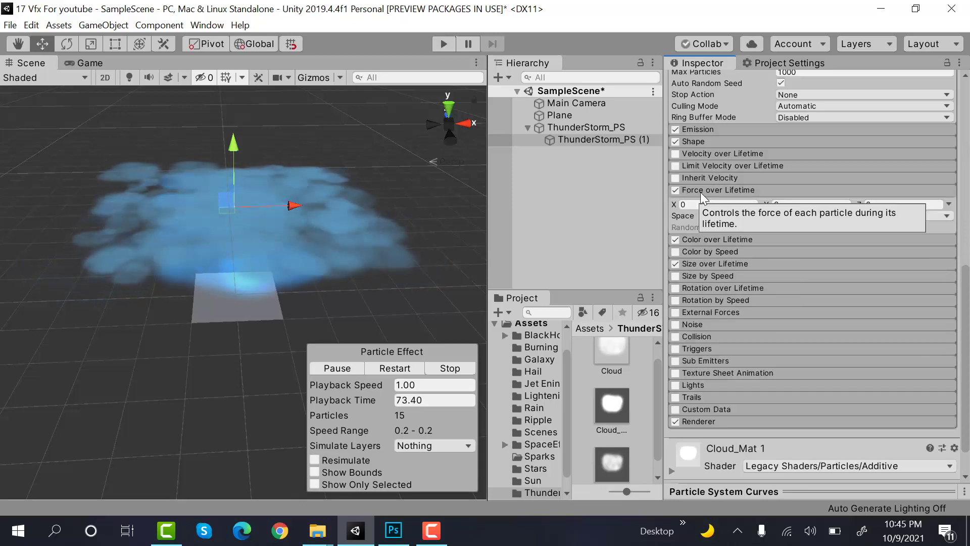
left_click(948, 204)
left_click(928, 251)
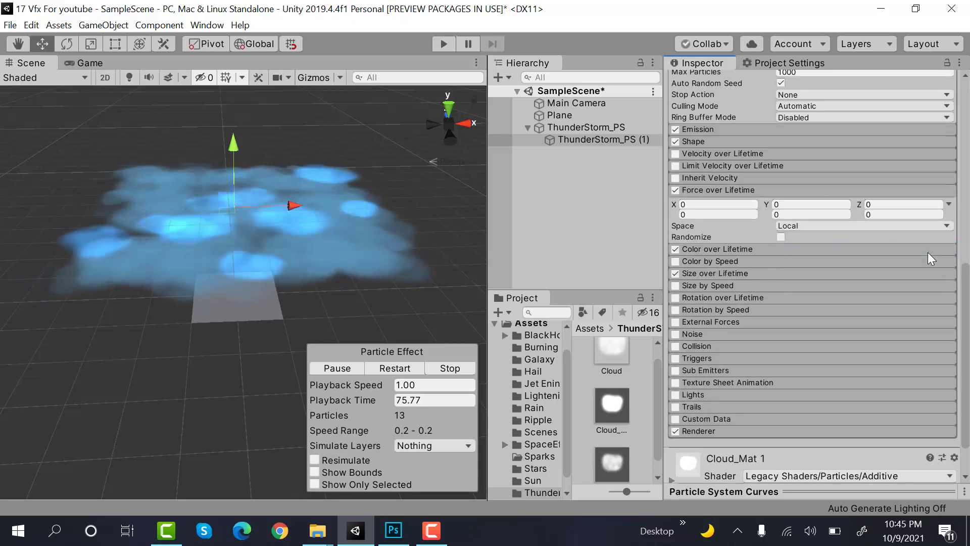
left_click(807, 205)
type("-0.")
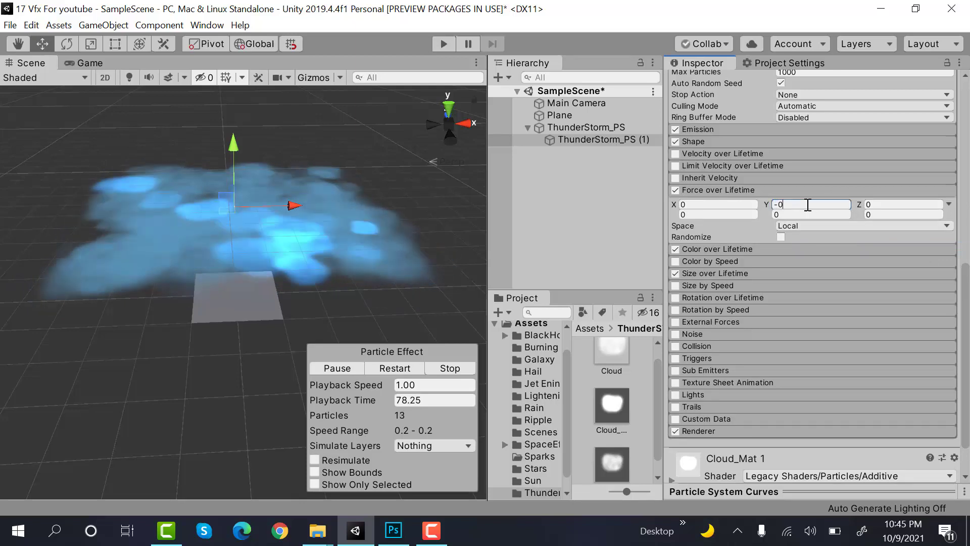
type("5")
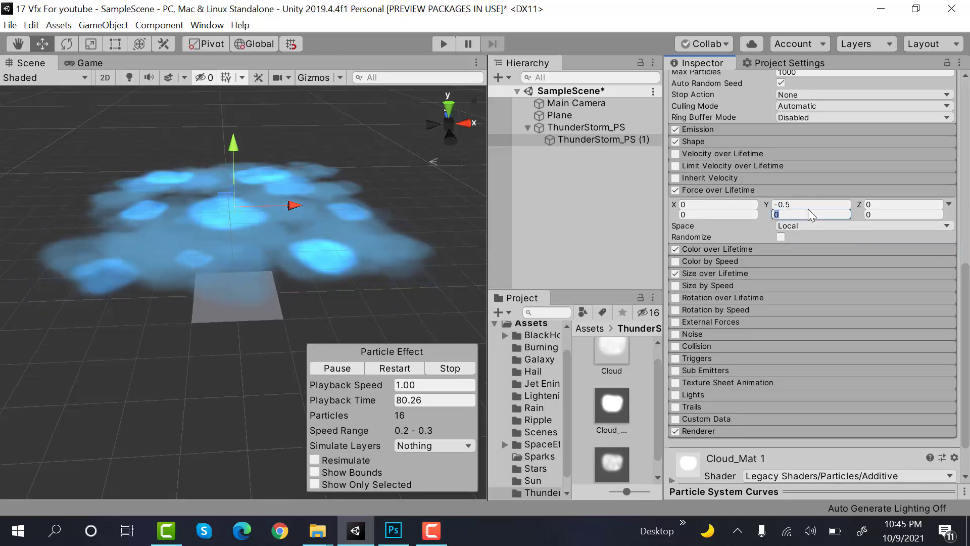
left_click(808, 211)
type("-0.7")
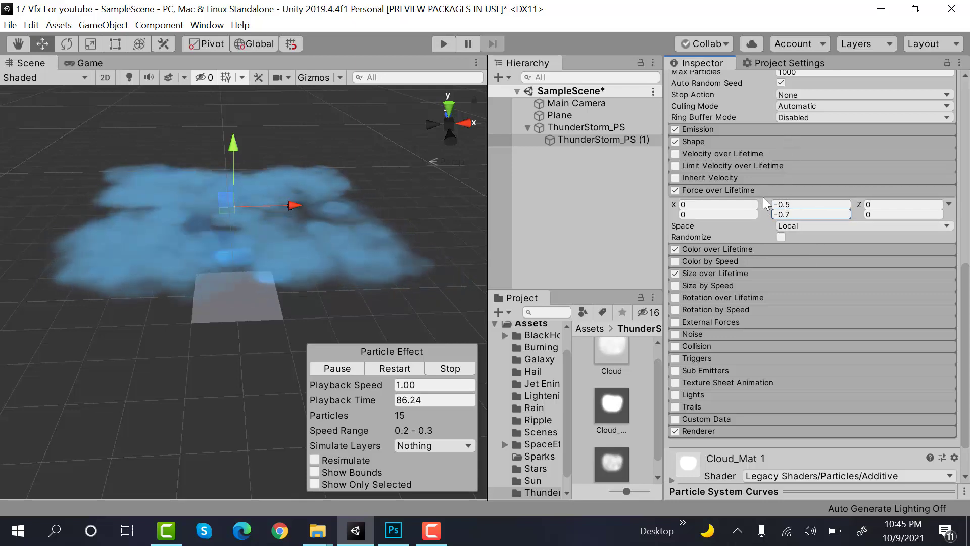
left_click(747, 189)
left_click(95, 65)
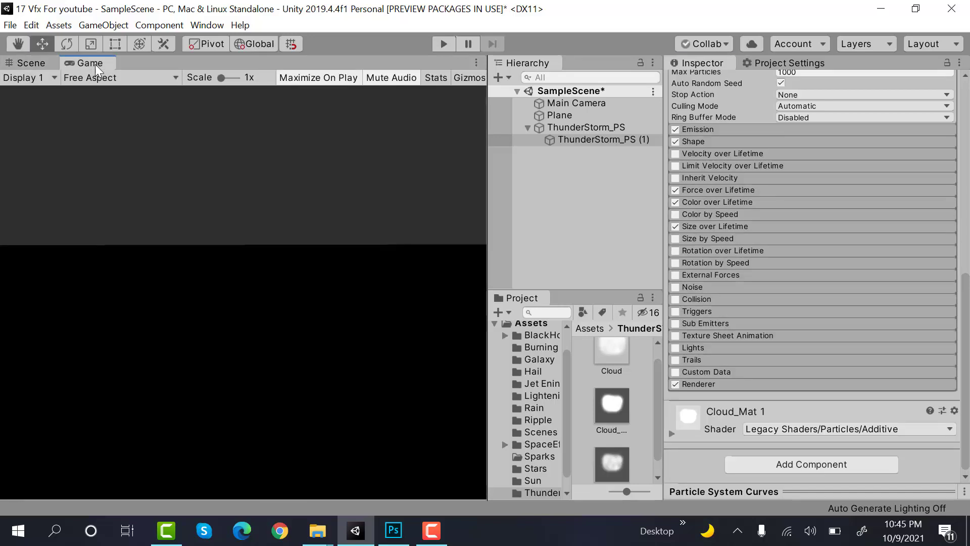
key("ctrl+1")
left_click_drag(199, 357, 295, 276, "alt")
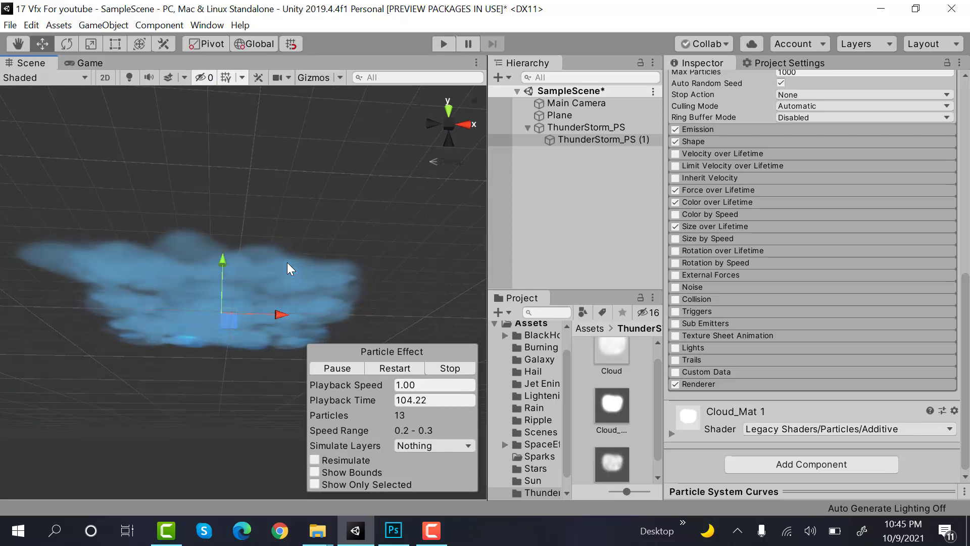
left_click_drag(273, 292, 263, 252, "alt")
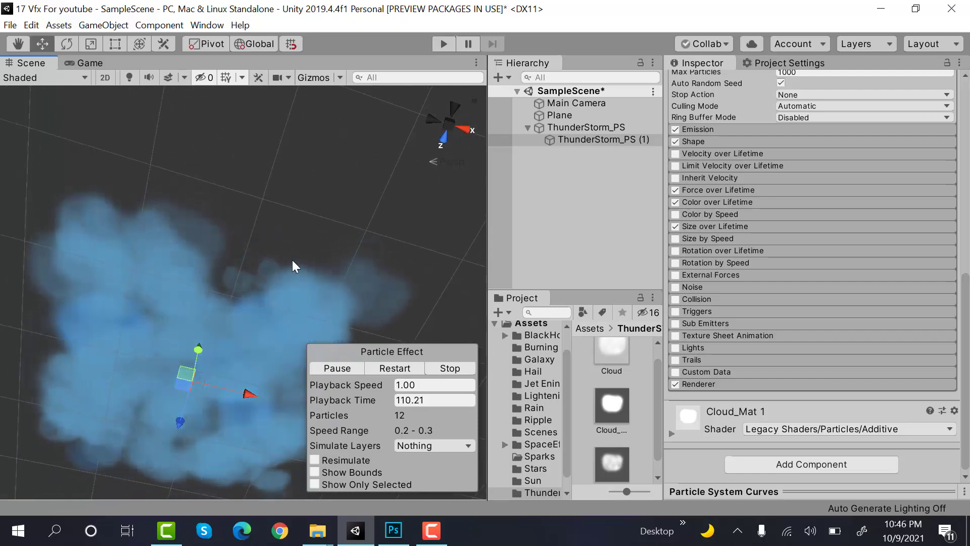